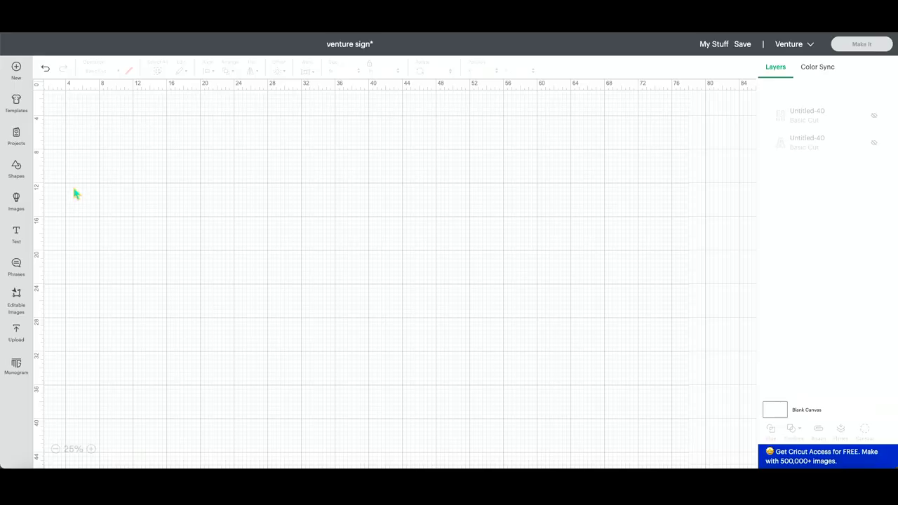
Add a square, size it 28 in wide by 24 in high, and center it on the canvas
click(17, 168)
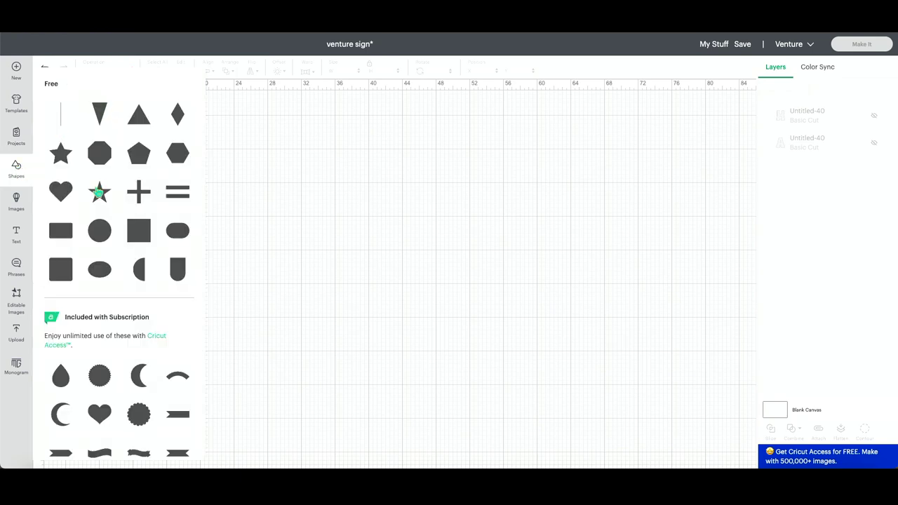
click(139, 231)
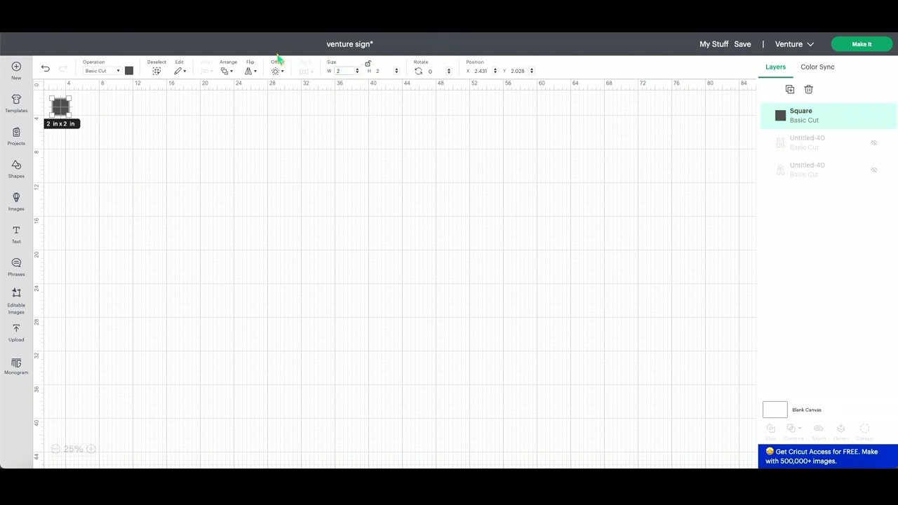
text(8)
key(Tab)
text(24)
key(Return)
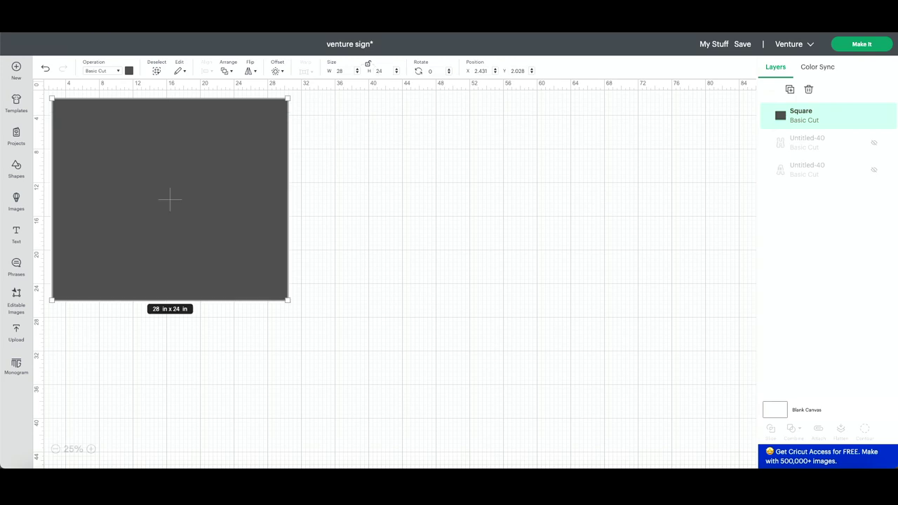
drag(216, 192, 431, 245)
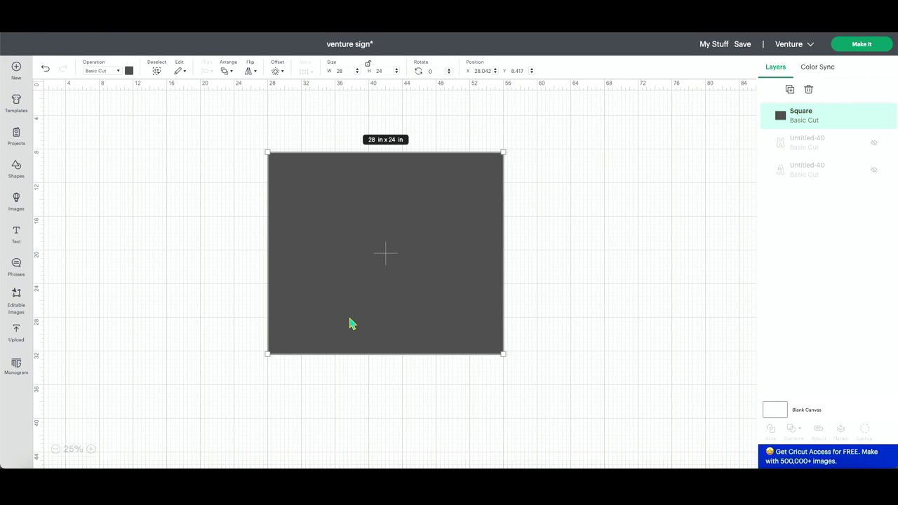
Move the square to the upper left and add a text layer reading 'HAPPY 26TH' plus the honoree's name and '!'
drag(350, 320, 146, 278)
click(17, 237)
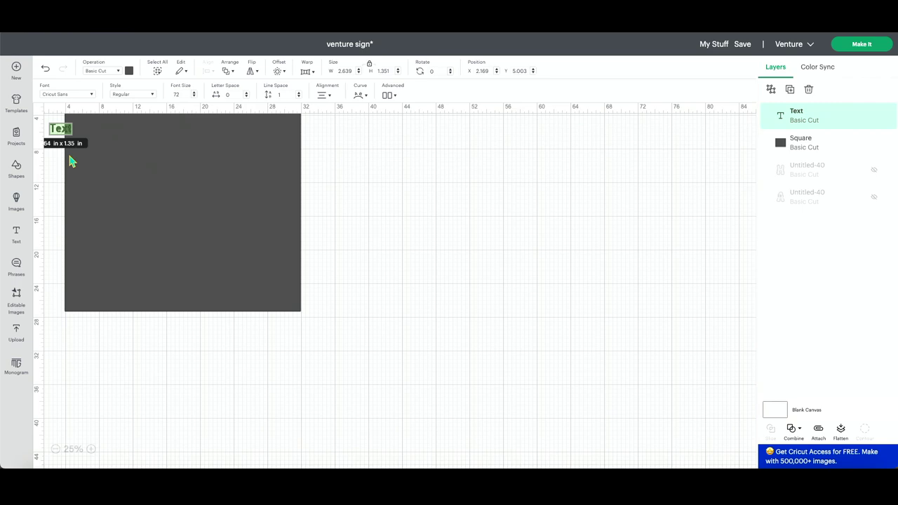
text(HAPPY C)
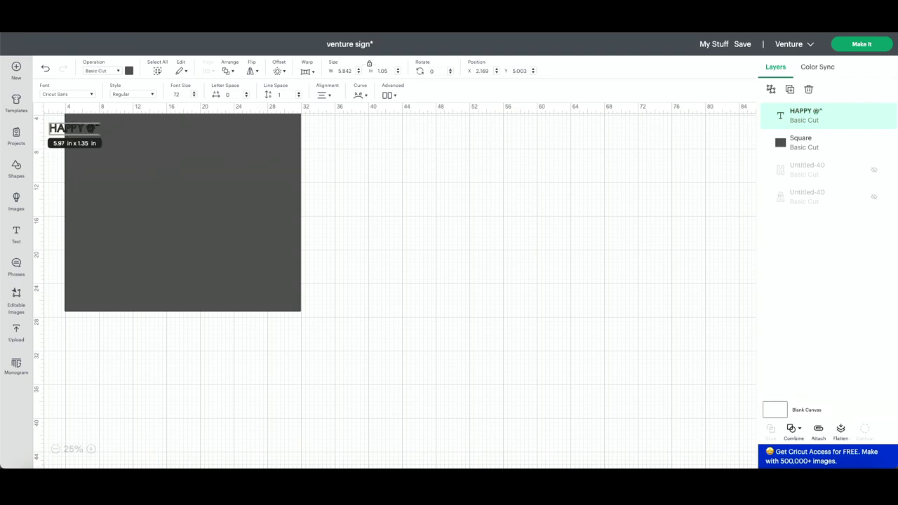
key(BackSpace)
key(BackSpace)
text(20)
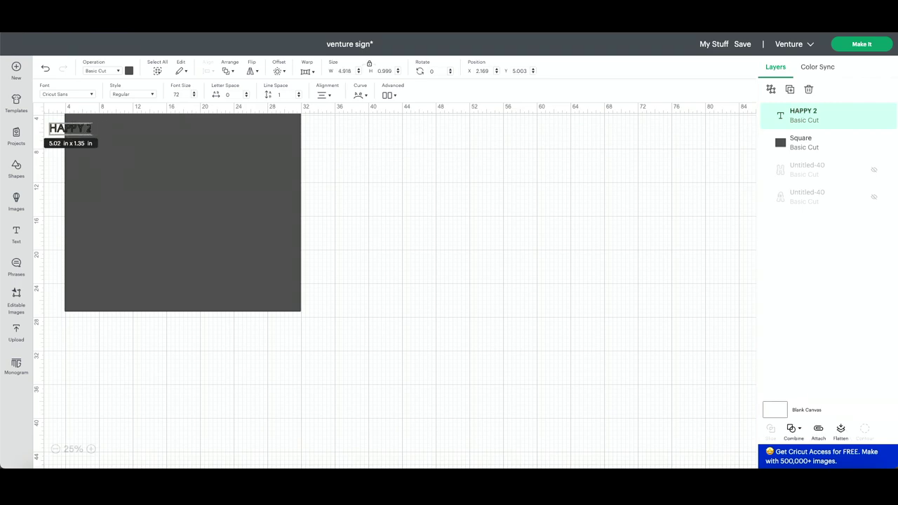
key(BackSpace)
text(6TH RC)
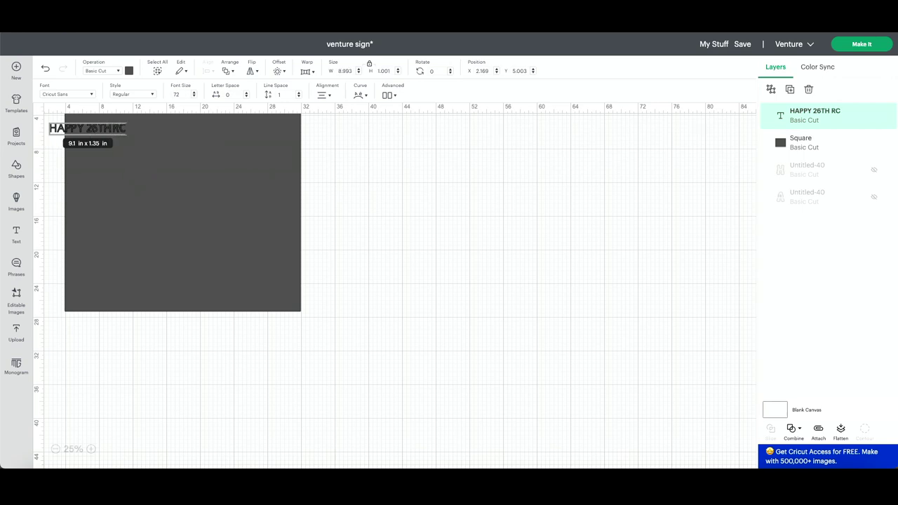
key(BackSpace)
text(ACH!)
Change the greeting text's font to the system font Retro Groovy
click(91, 93)
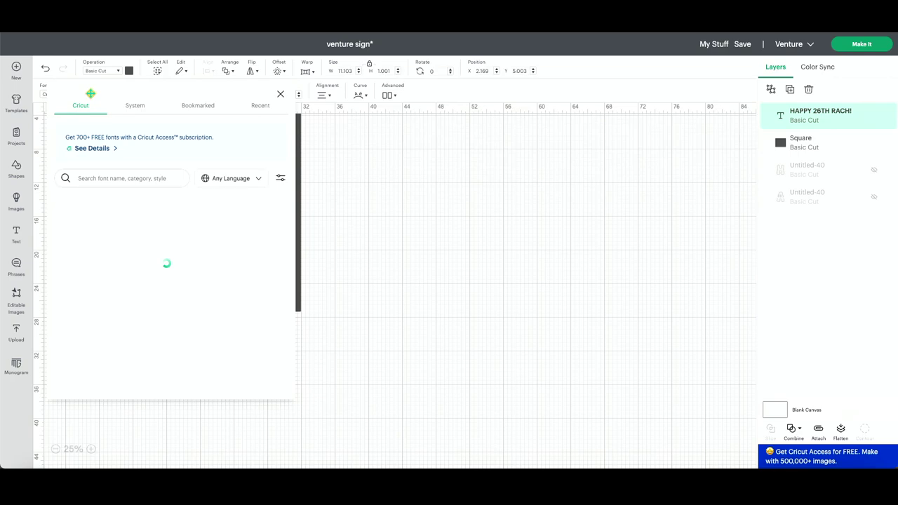
click(134, 105)
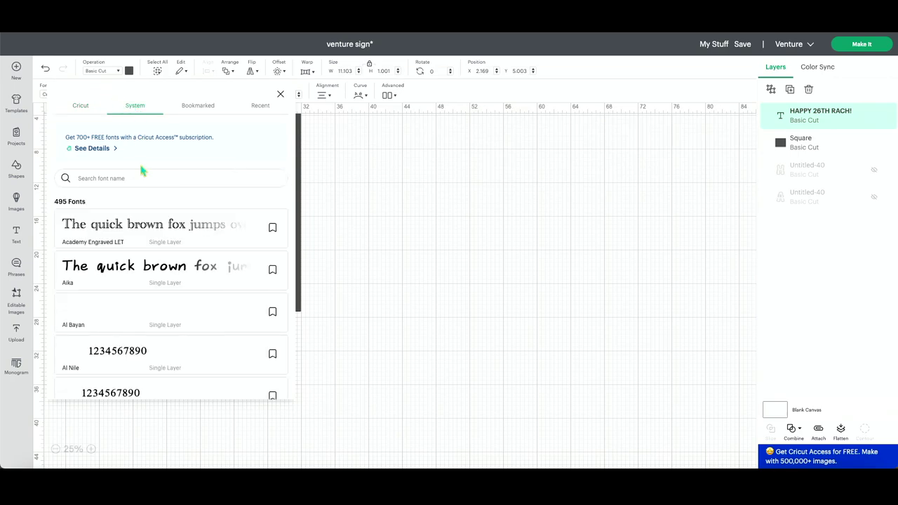
click(141, 174)
text(RETRO)
click(132, 234)
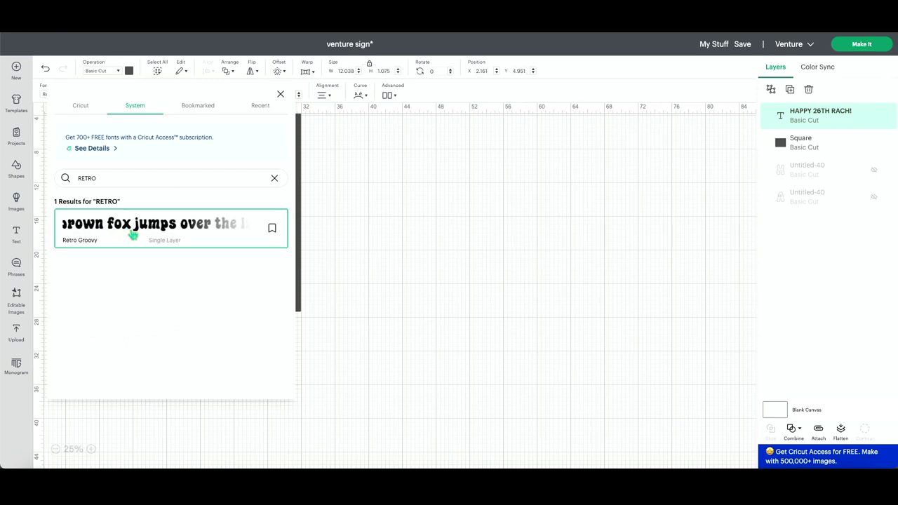
click(370, 226)
click(128, 126)
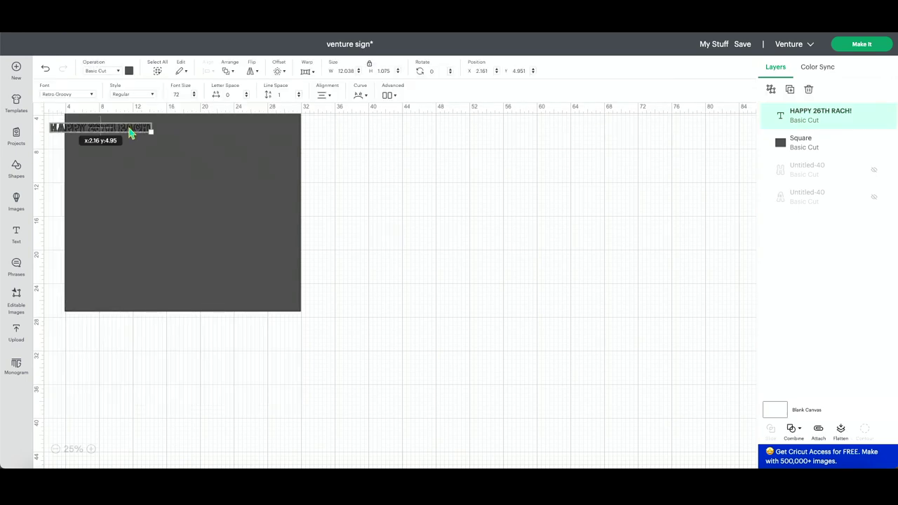
Drag the Retro Groovy greeting text below the square
drag(129, 129, 384, 379)
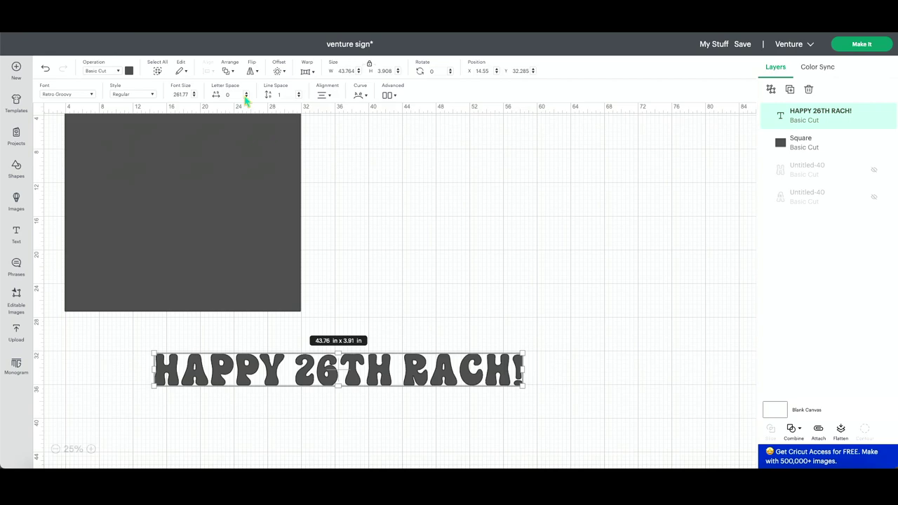
Outline the lettering with a welded 0.167 in offset and zoom in to inspect it
click(280, 73)
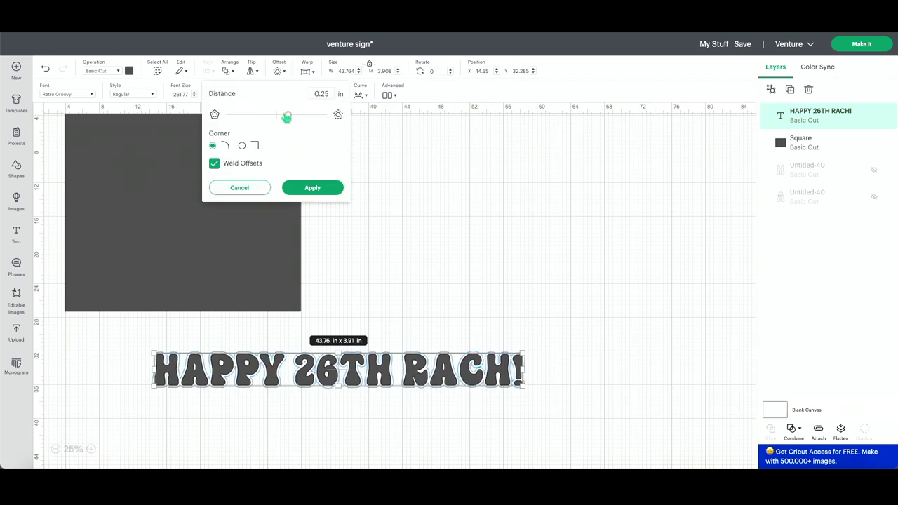
drag(288, 119, 285, 120)
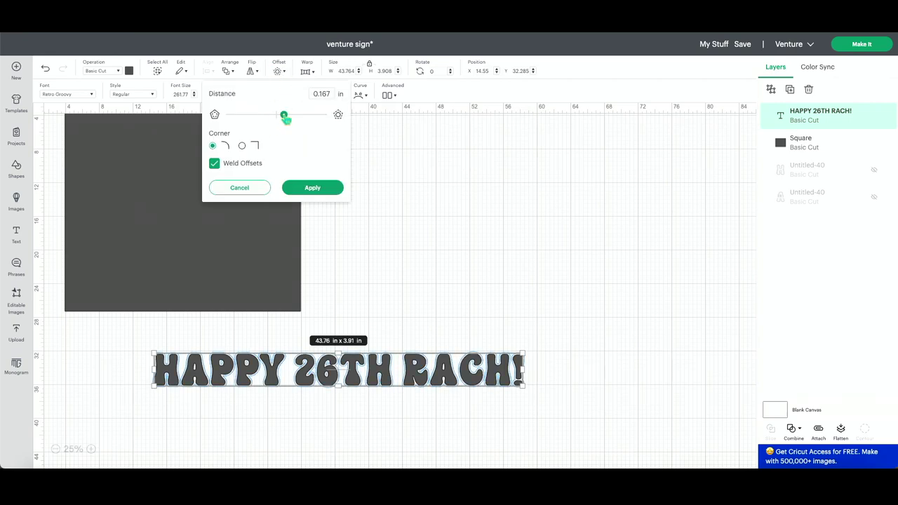
click(313, 188)
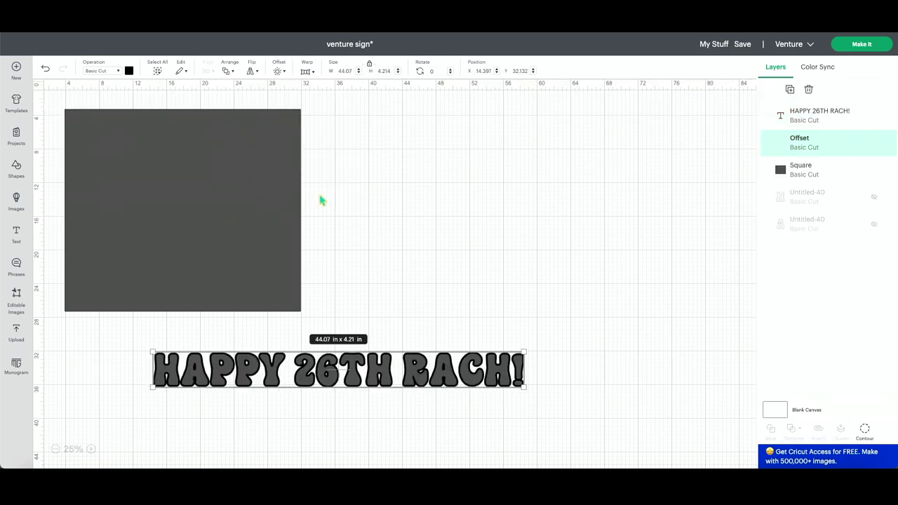
click(91, 449)
click(91, 448)
scroll(253, 365, down, 5)
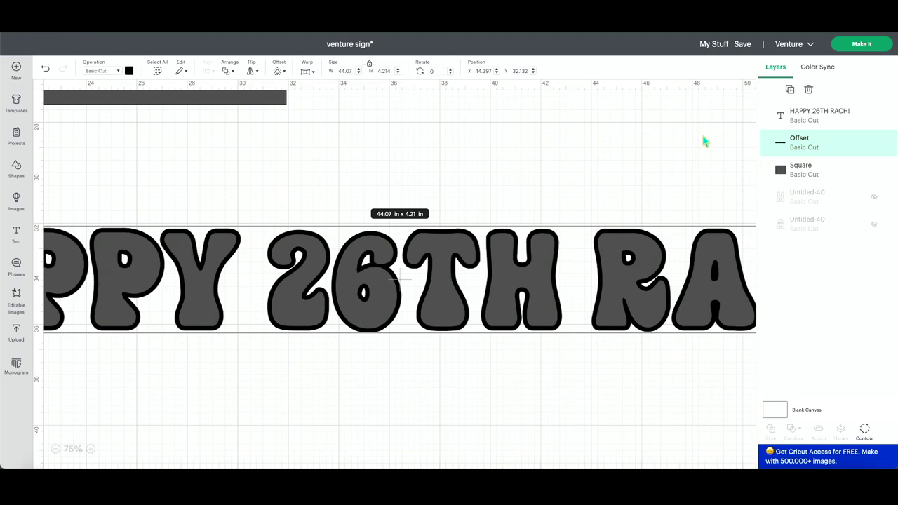
click(705, 141)
click(776, 144)
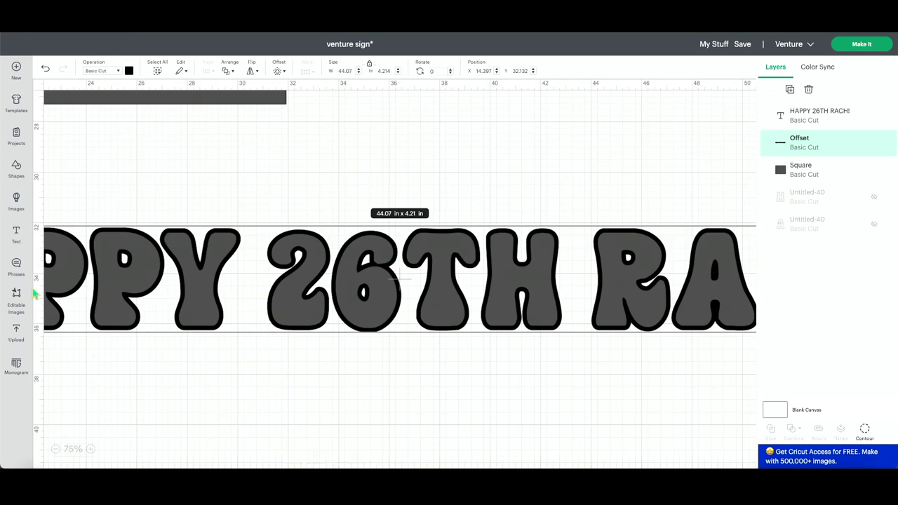
Add the previously uploaded greeting image to the canvas and move it onto open space
click(17, 333)
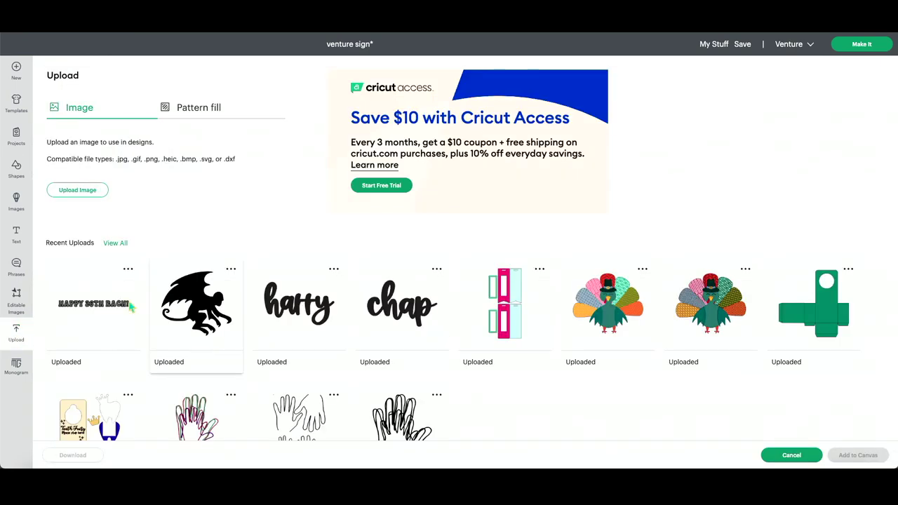
click(105, 316)
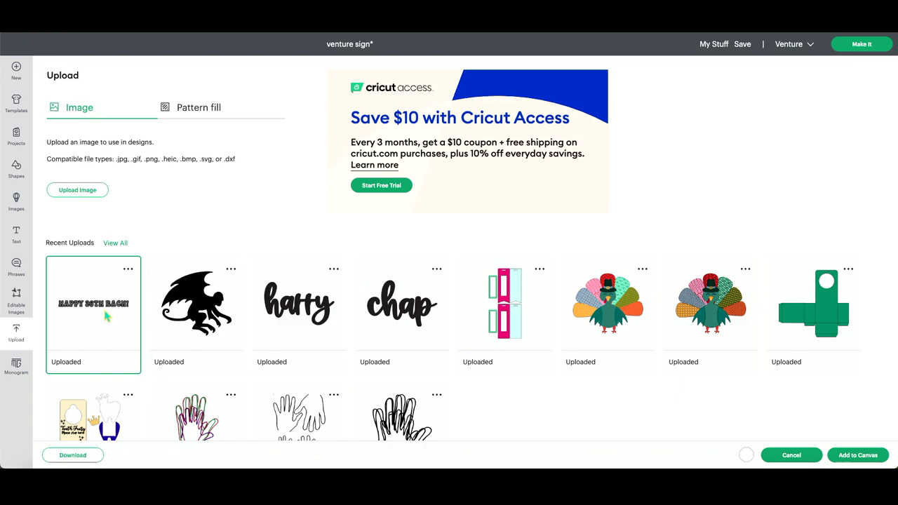
click(849, 456)
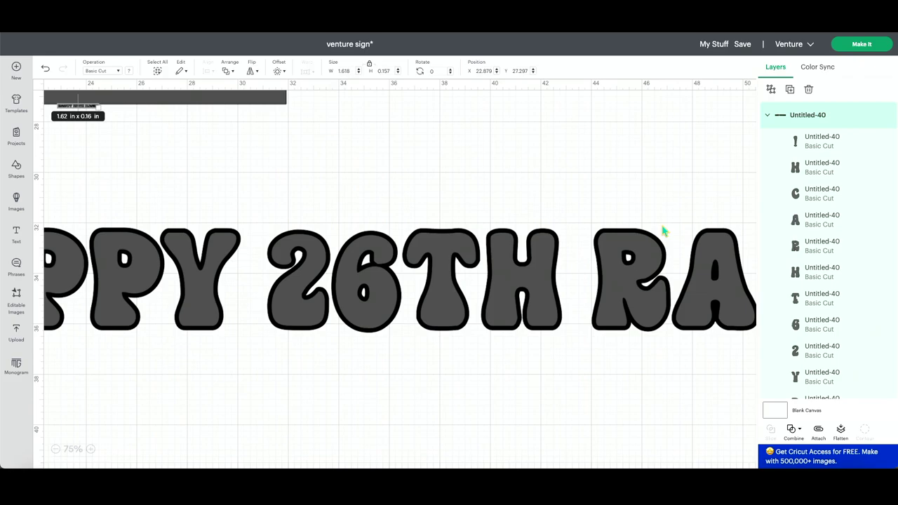
scroll(777, 290, down, 5)
scroll(777, 290, up, 5)
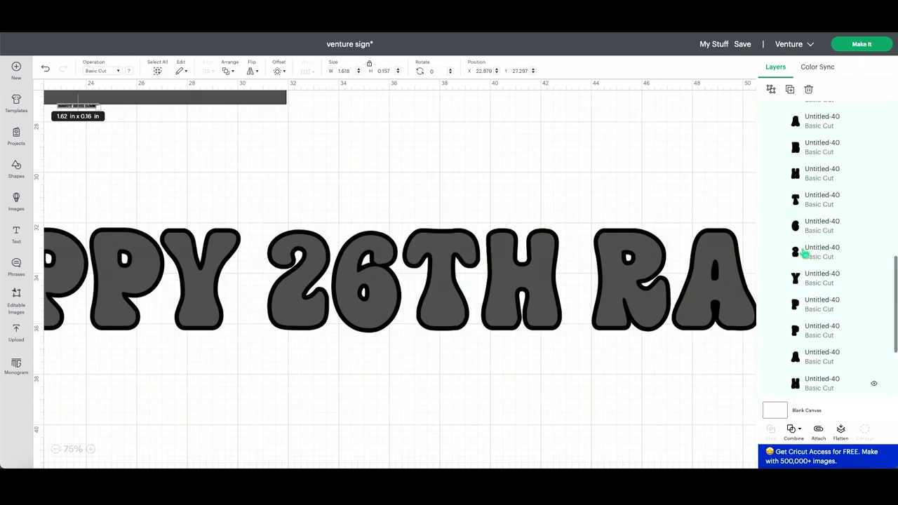
click(800, 225)
click(143, 195)
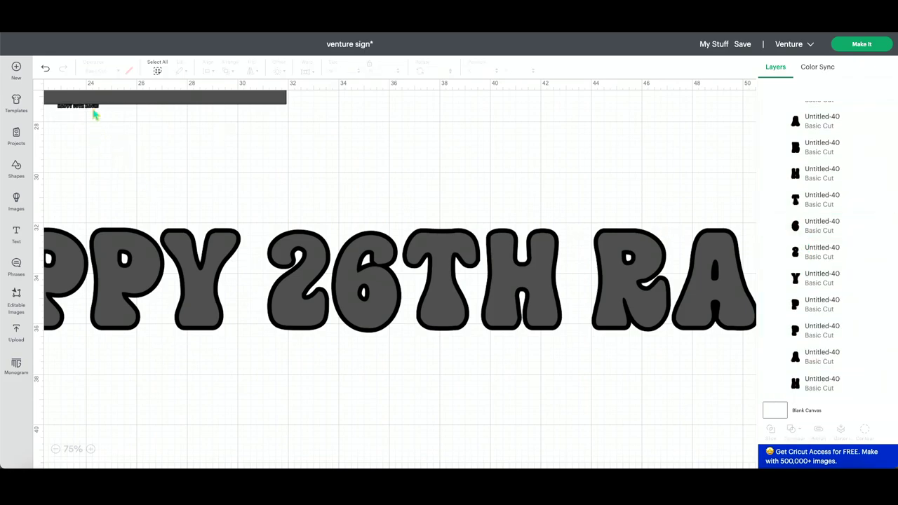
drag(94, 113, 117, 154)
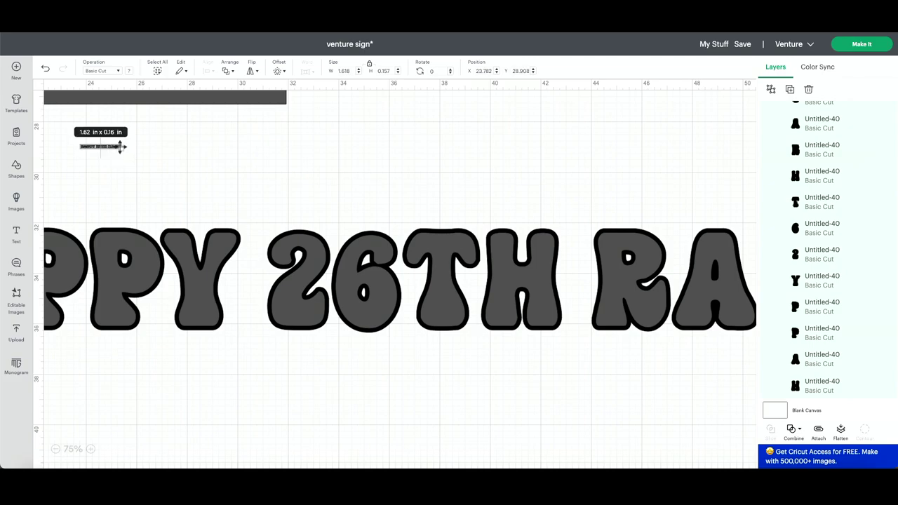
Remove the large offset lettering, keeping the small uploaded lettering selected
click(210, 272)
key(ctrl+z)
key(ctrl+z)
key(ctrl+z)
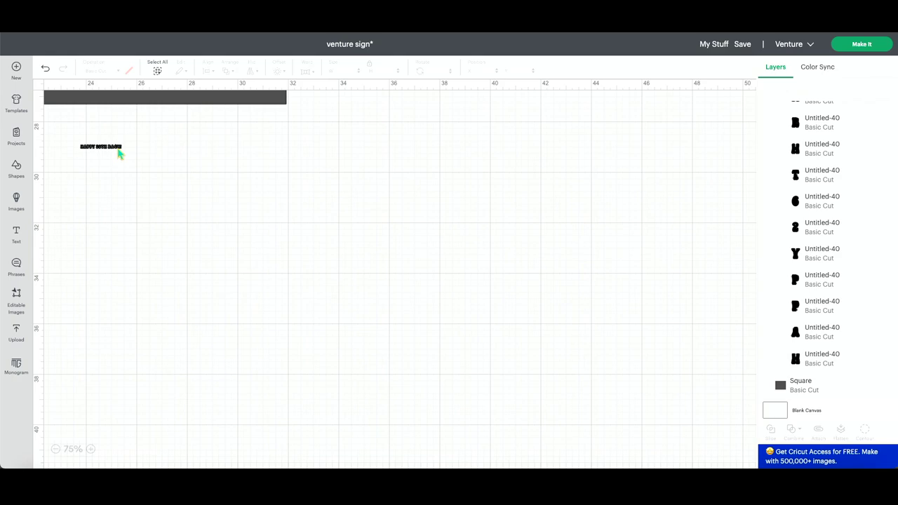
click(121, 149)
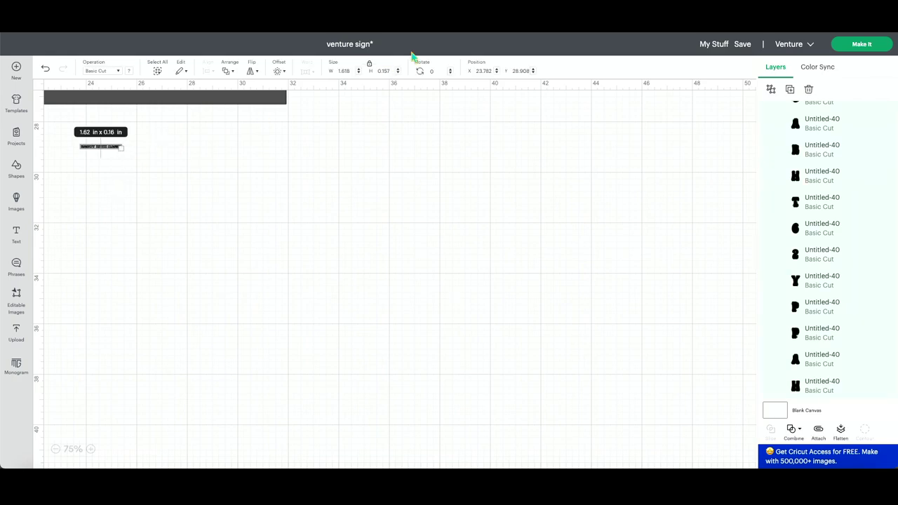
Set the lettering width to 20 in, then drag it larger to about 81 in wide
click(343, 70)
text(20)
key(Return)
click(302, 211)
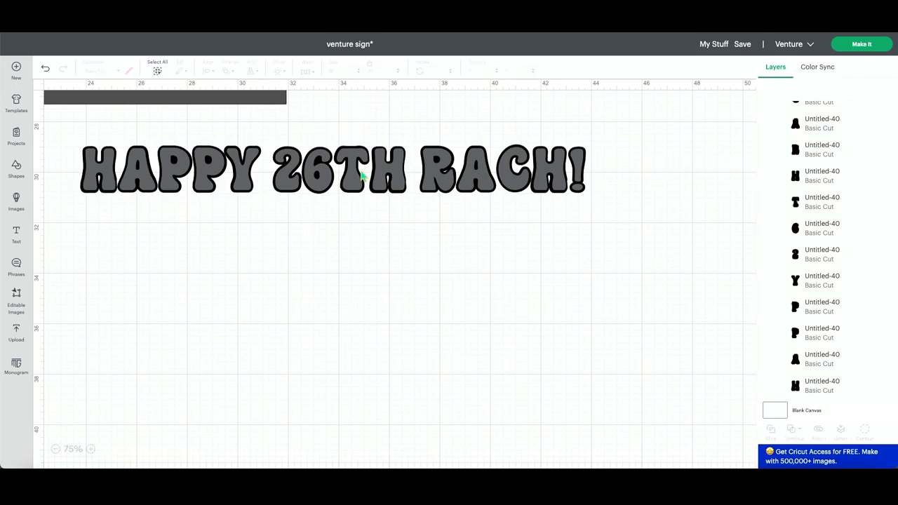
drag(362, 173, 311, 164)
drag(535, 185, 755, 334)
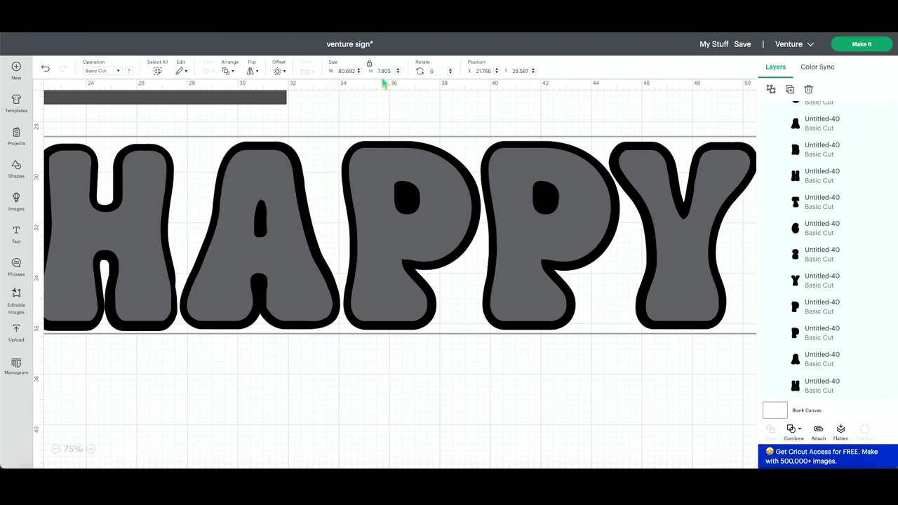
Set the banner height to 18 in, about 186 in wide, and zoom out to view it
click(409, 125)
click(443, 192)
mouse_move(387, 117)
mouse_down()
mouse_move(473, 293)
mouse_move(417, 240)
mouse_up()
text(18)
key(Return)
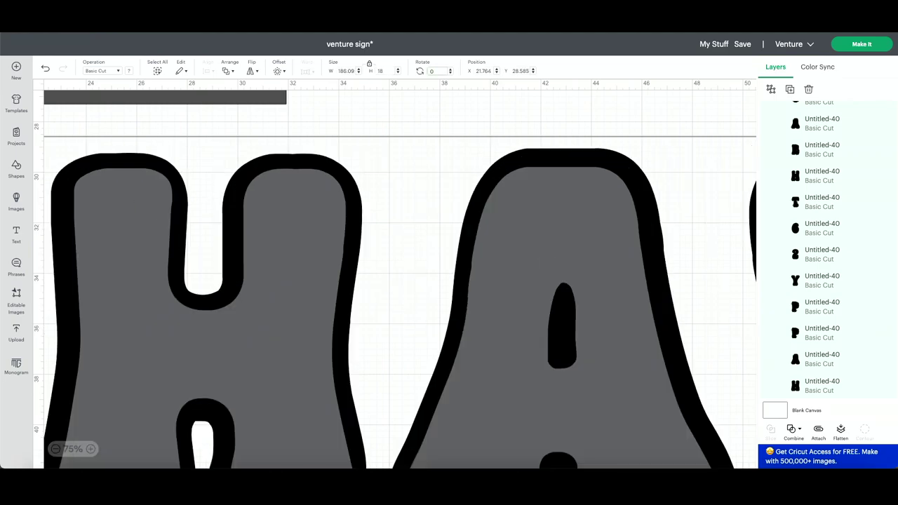
click(55, 449)
click(55, 449)
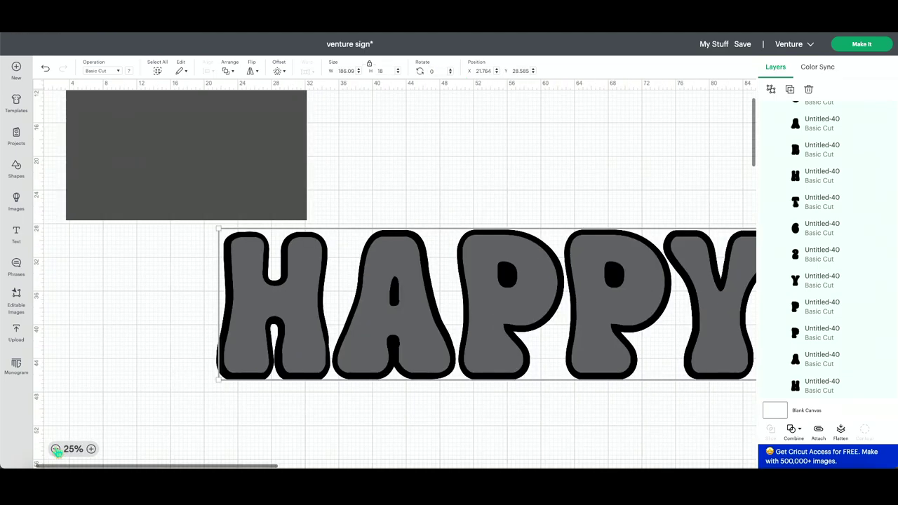
Ungroup the banner into letters and color H, A, P, P, Y, 2, 6, T, H dark blue
click(772, 89)
click(631, 164)
scroll(631, 164, right, 5)
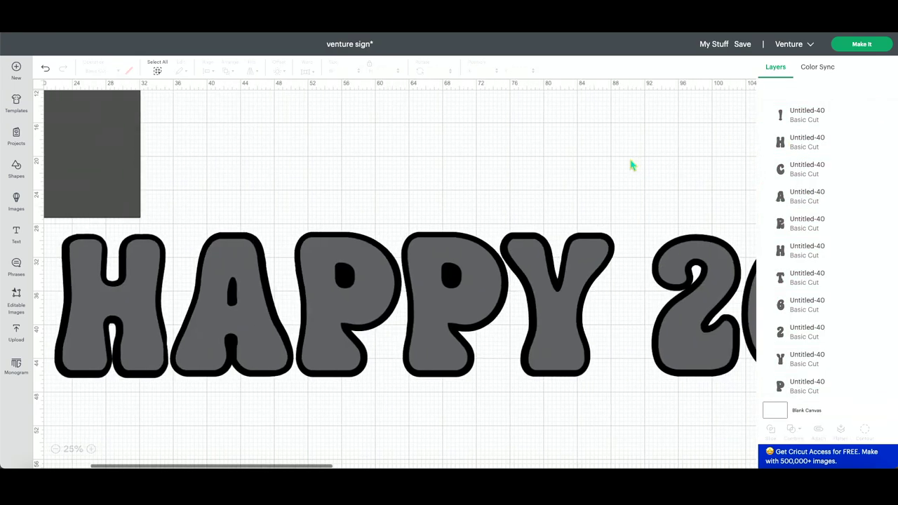
click(147, 302)
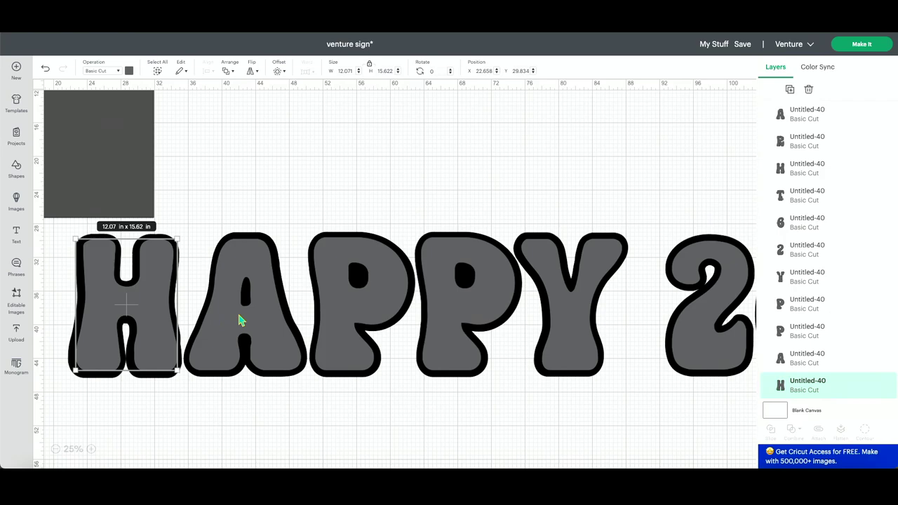
shift+click(266, 316)
shift+click(354, 313)
shift+click(453, 316)
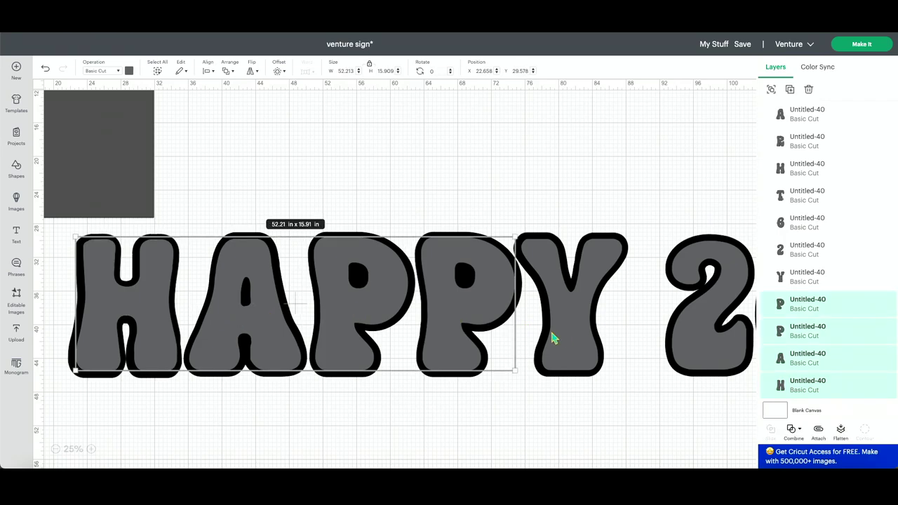
shift+click(567, 341)
scroll(567, 341, right, 5)
shift+click(433, 355)
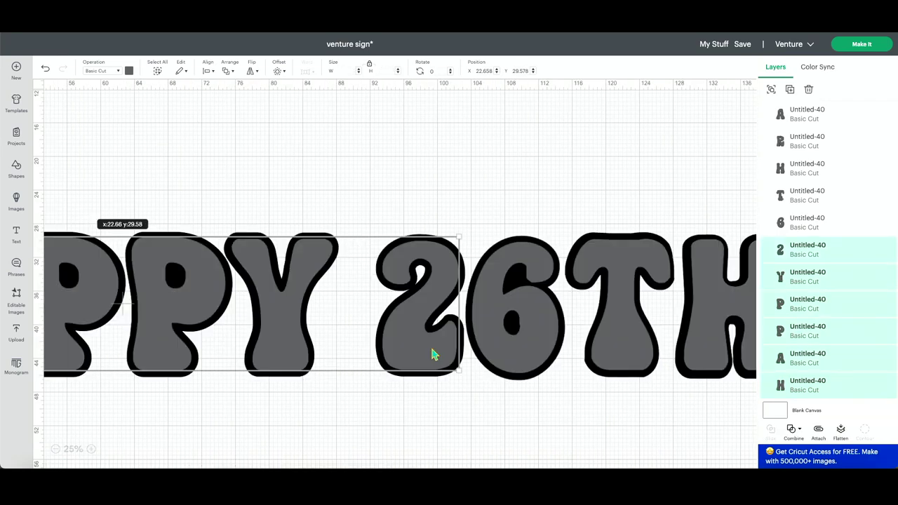
shift+click(537, 356)
shift+click(647, 343)
shift+click(732, 307)
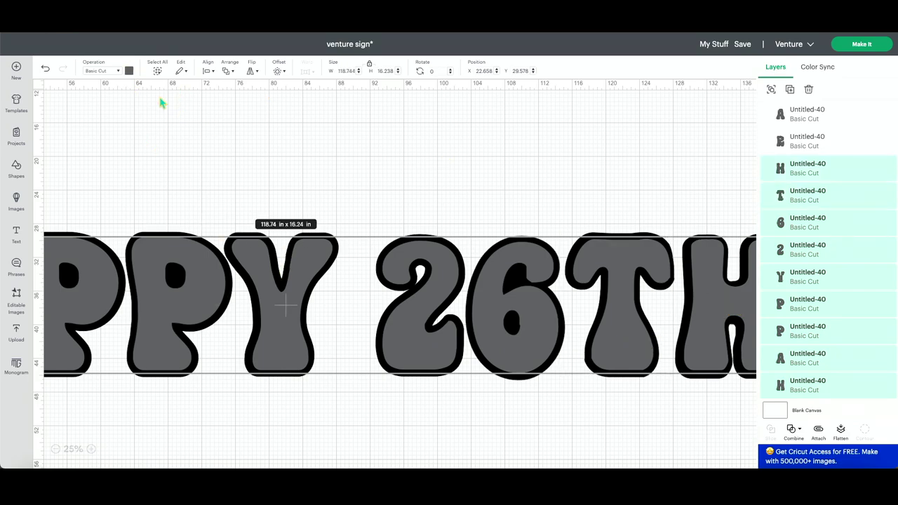
click(129, 71)
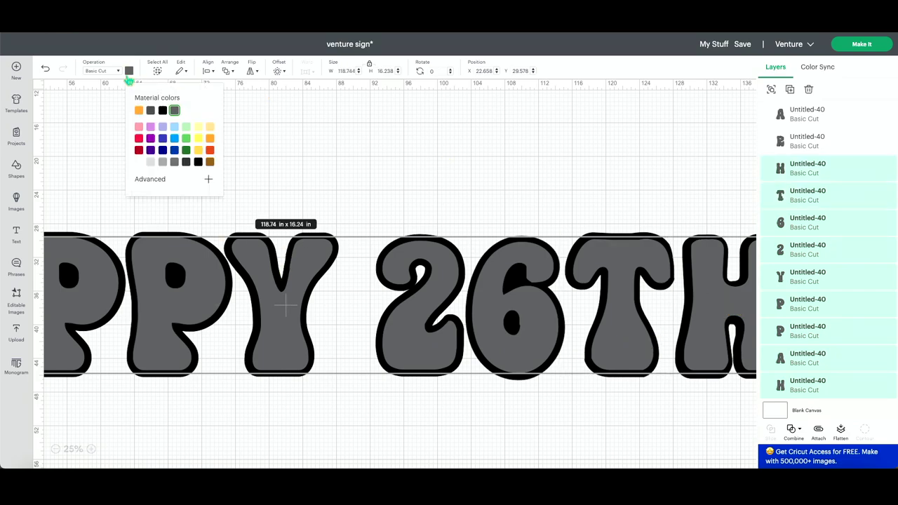
click(174, 150)
Color the four letters of the name and the exclamation mark orange
scroll(482, 181, right, 5)
scroll(482, 181, right, 3)
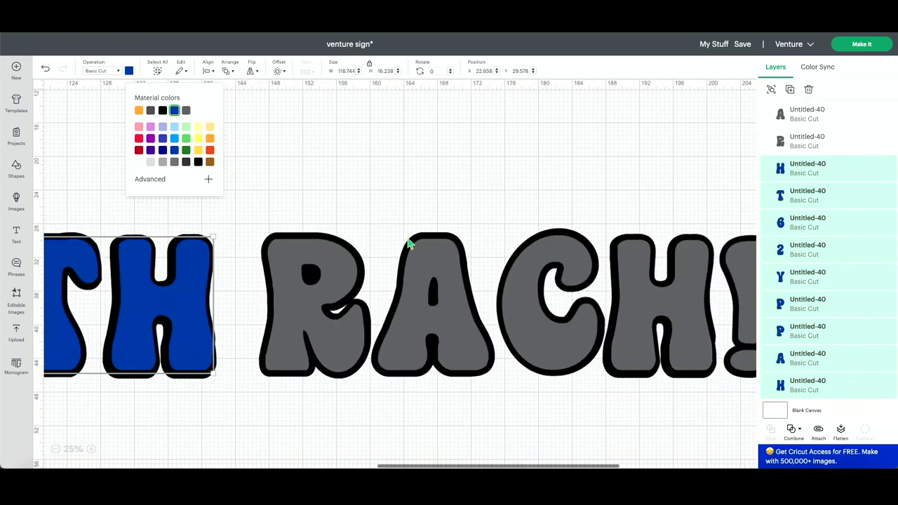
click(349, 345)
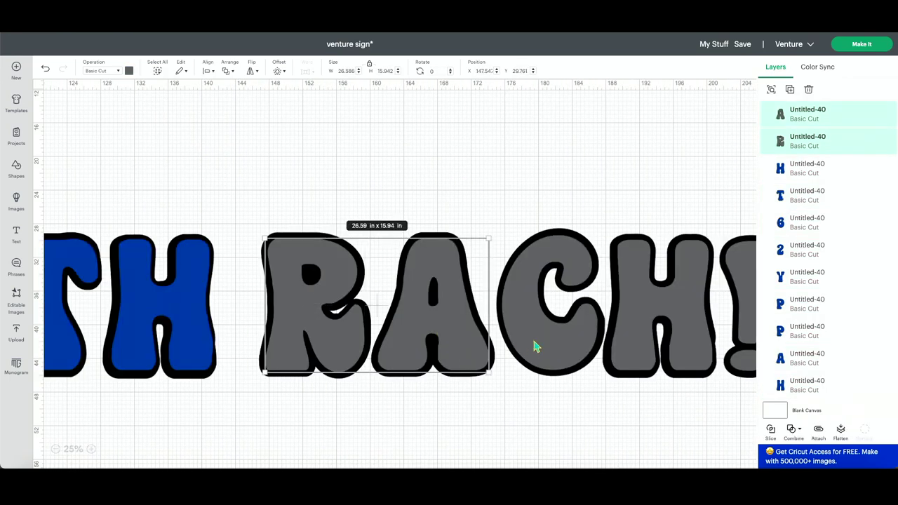
shift+click(533, 344)
shift+click(667, 307)
scroll(653, 301, right, 3)
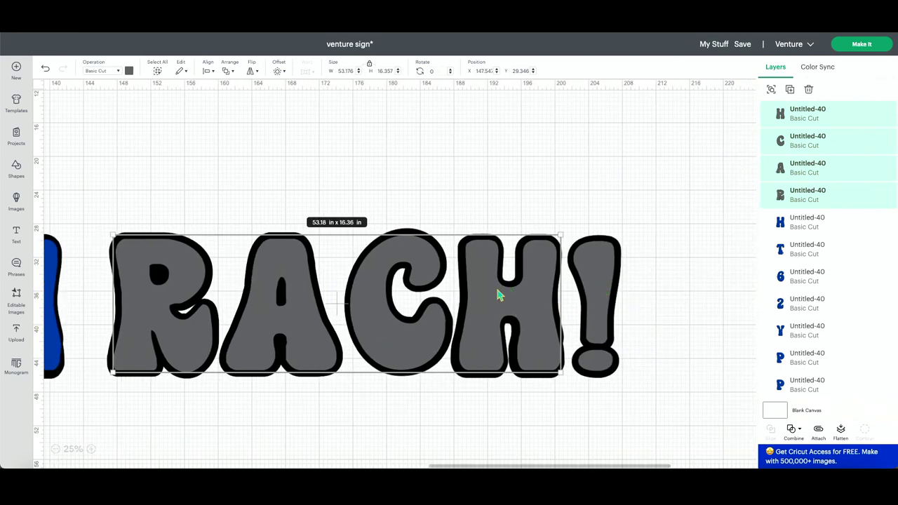
click(494, 168)
click(173, 330)
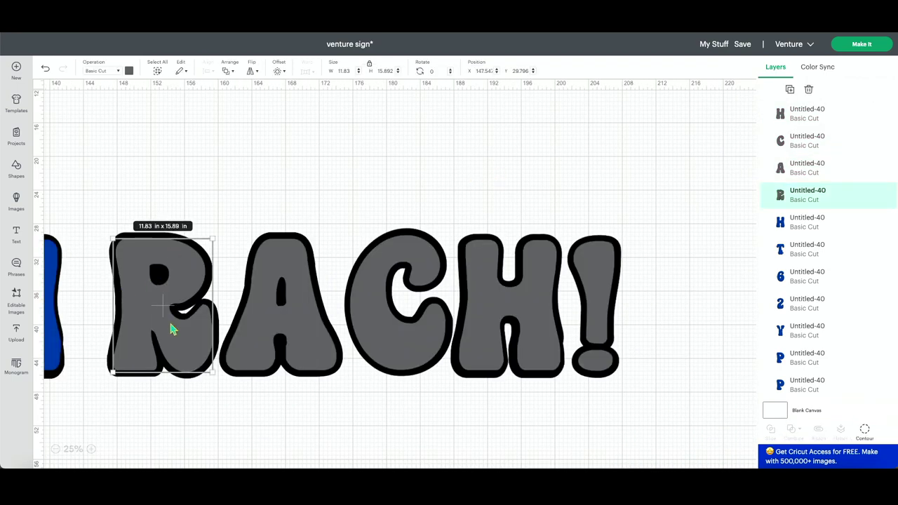
shift+click(320, 329)
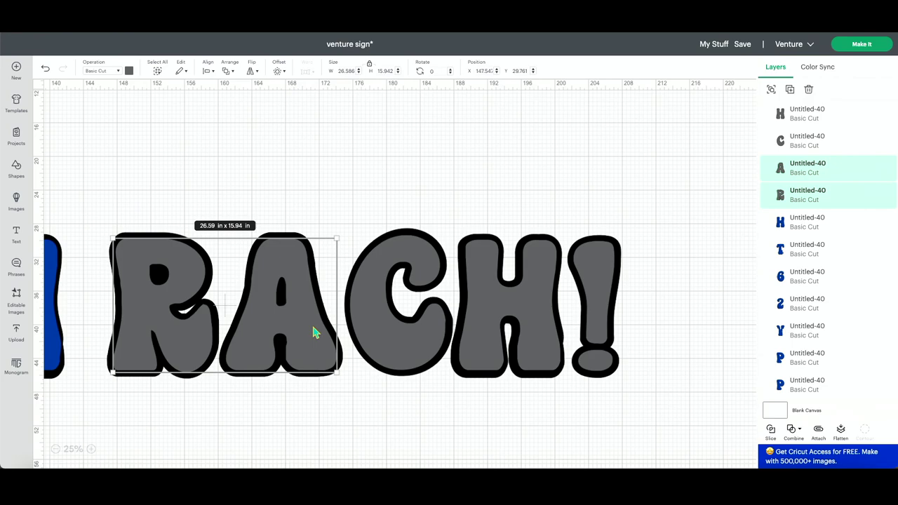
shift+click(413, 353)
shift+click(545, 313)
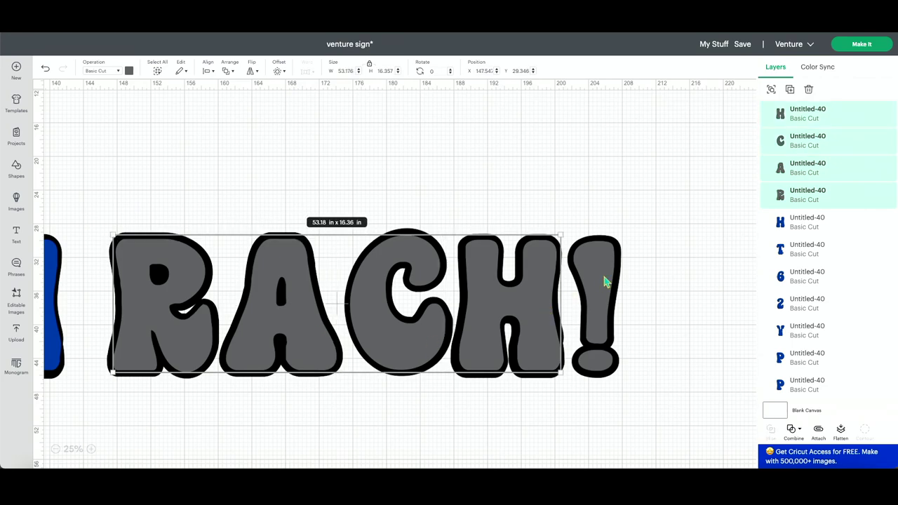
shift+click(606, 282)
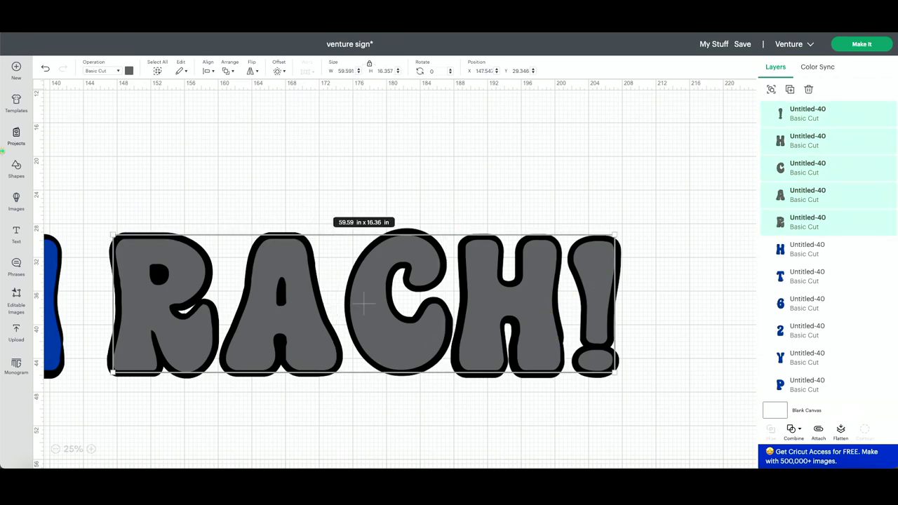
click(130, 71)
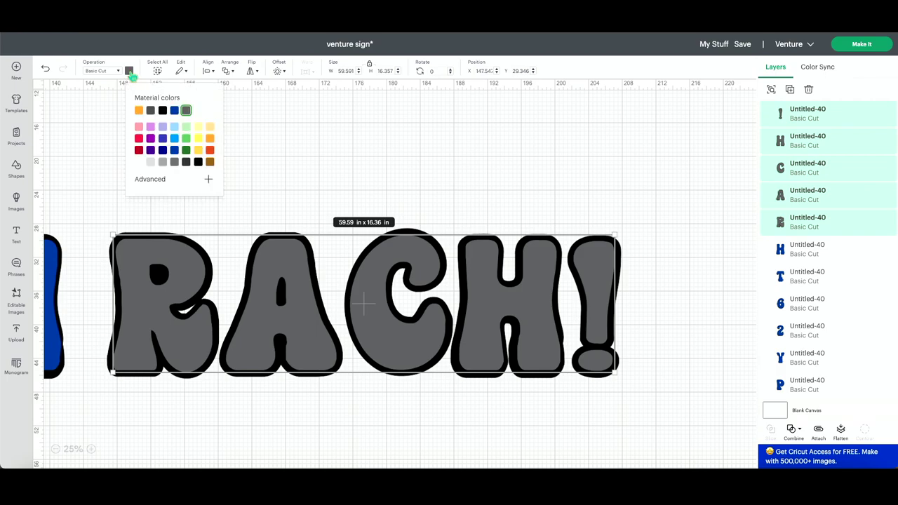
click(139, 110)
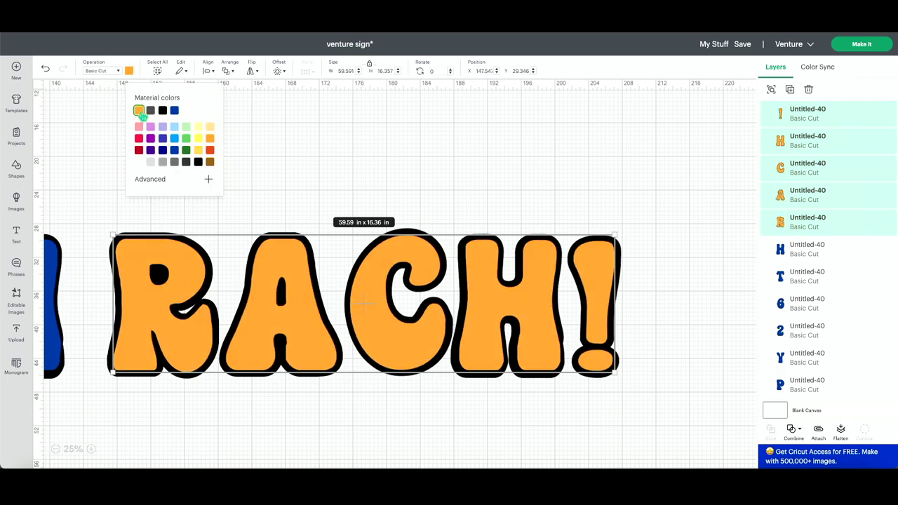
click(471, 205)
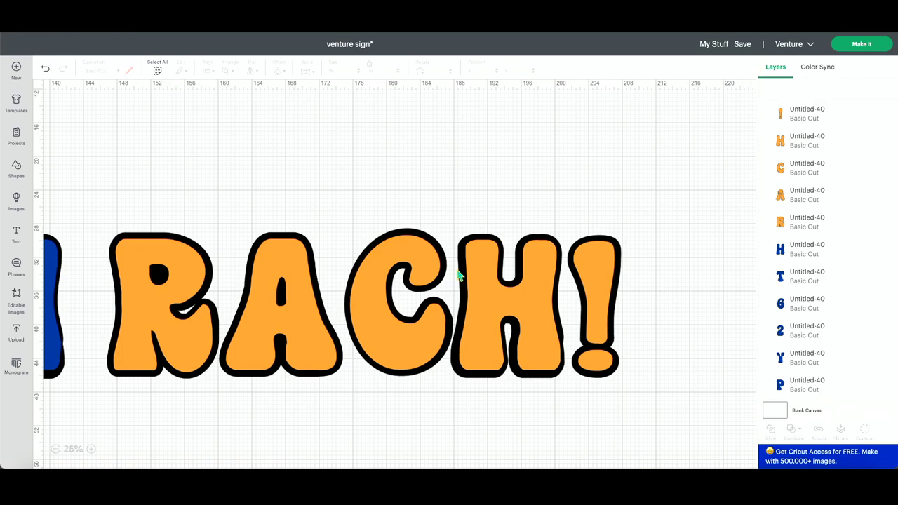
Return to the start of the banner and select the H of HAPPY
scroll(457, 275, left, 15)
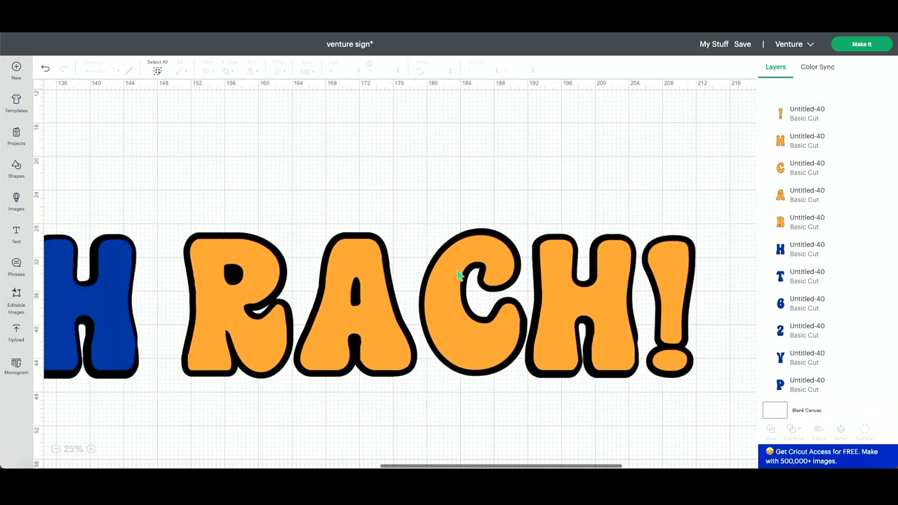
scroll(456, 275, left, 9)
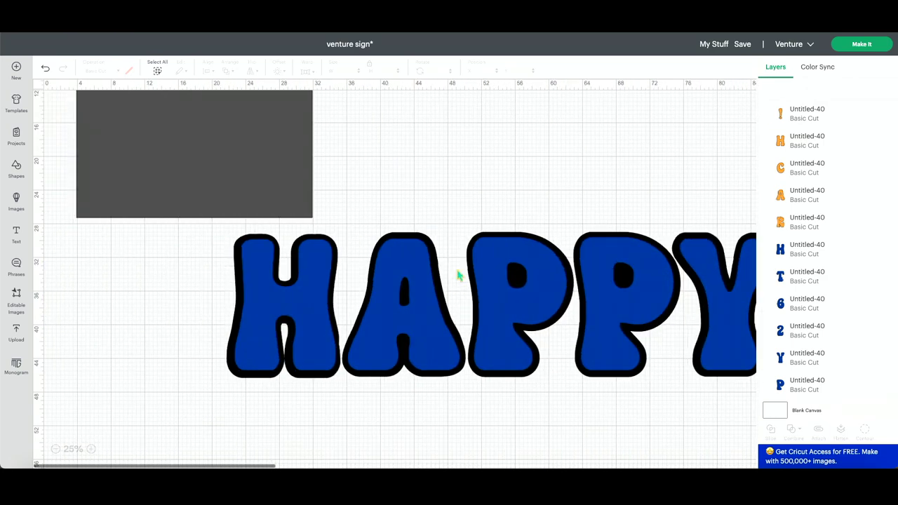
scroll(457, 275, up, 5)
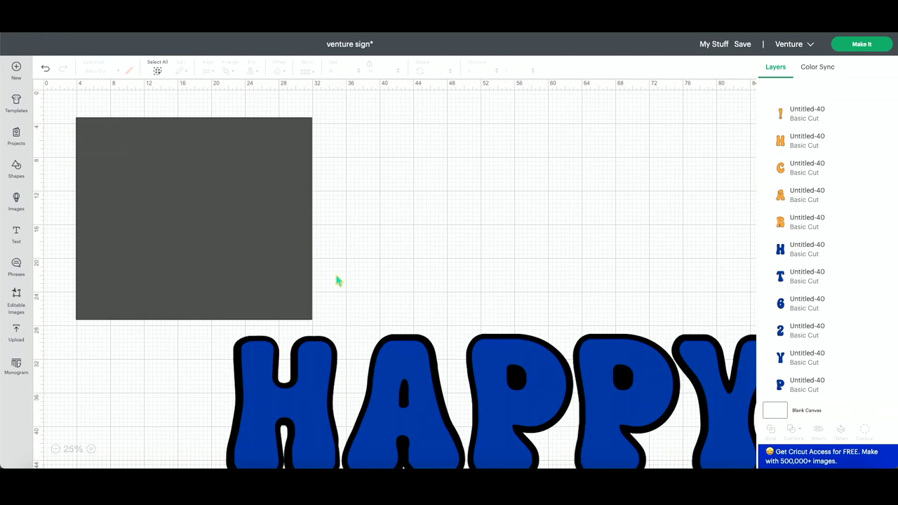
click(315, 363)
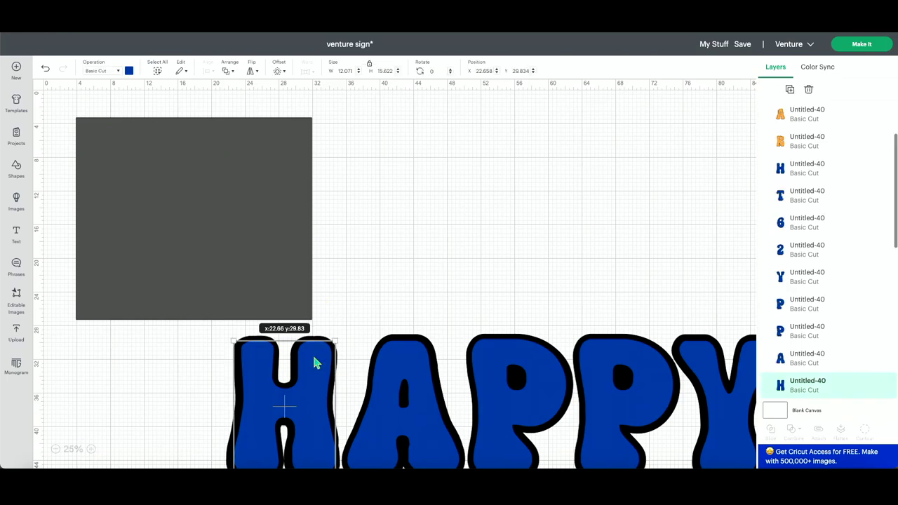
Send the design to the Prepare screen and preview the mats holding the Y and mat 7
click(863, 45)
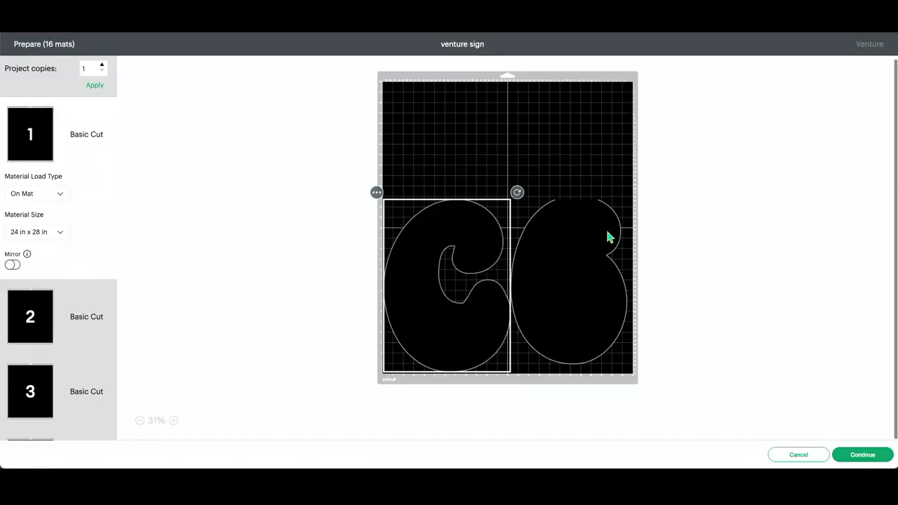
scroll(59, 340, down, 8)
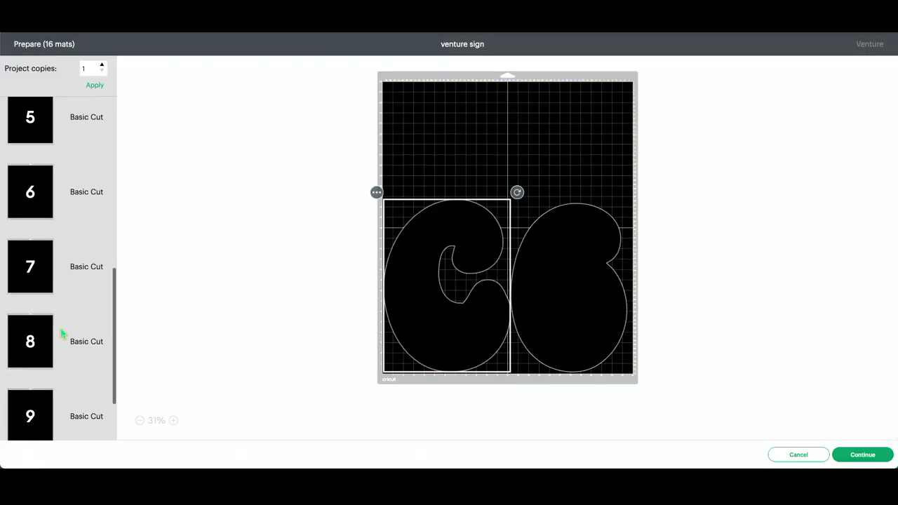
click(38, 335)
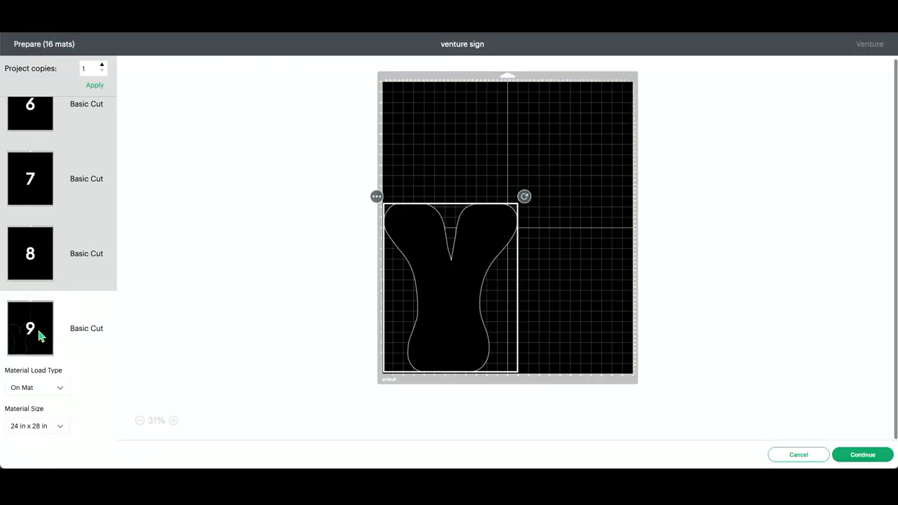
click(22, 178)
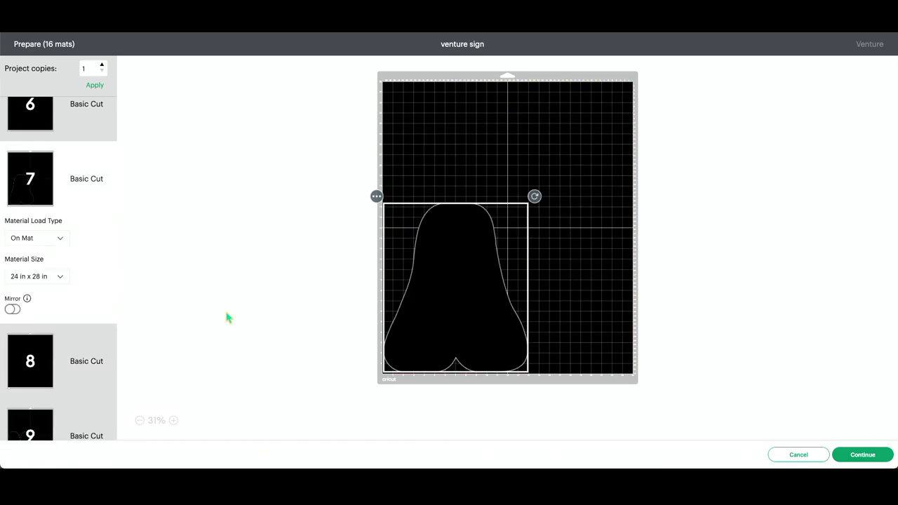
scroll(56, 345, down, 5)
scroll(56, 345, down, 3)
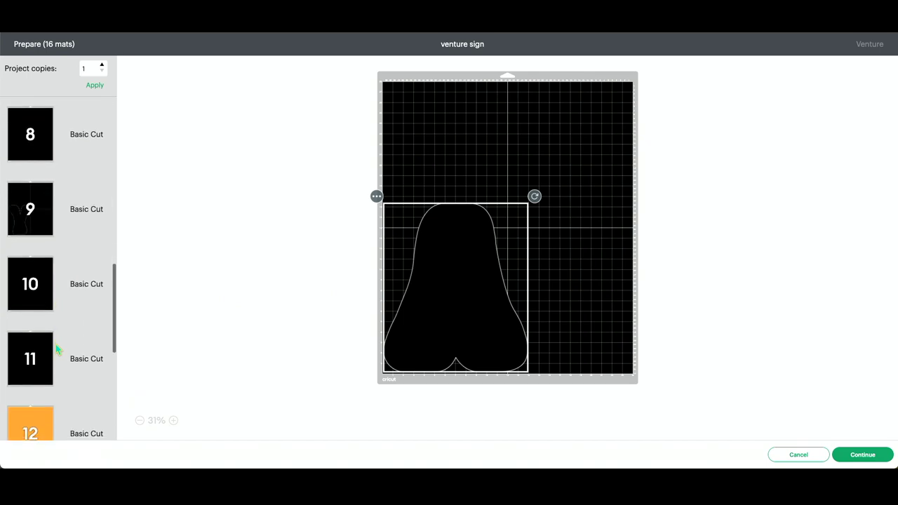
scroll(56, 345, down, 1)
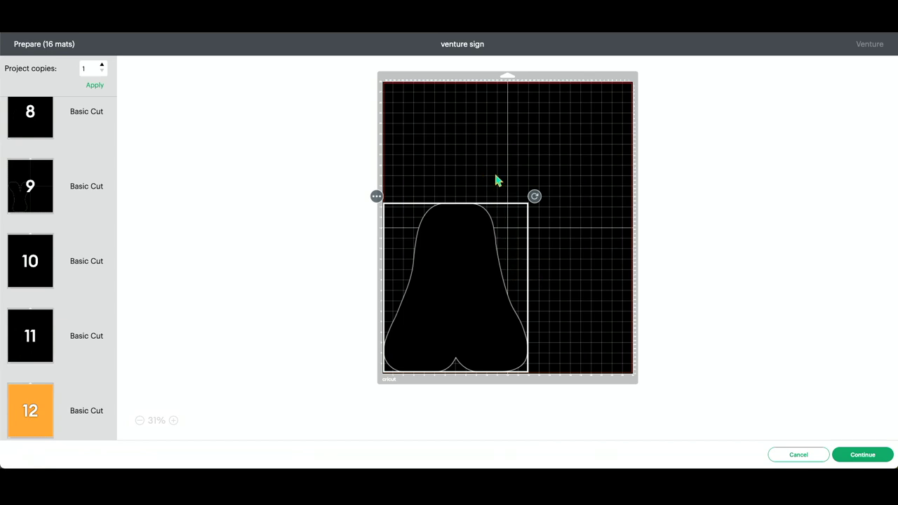
scroll(44, 374, down, 3)
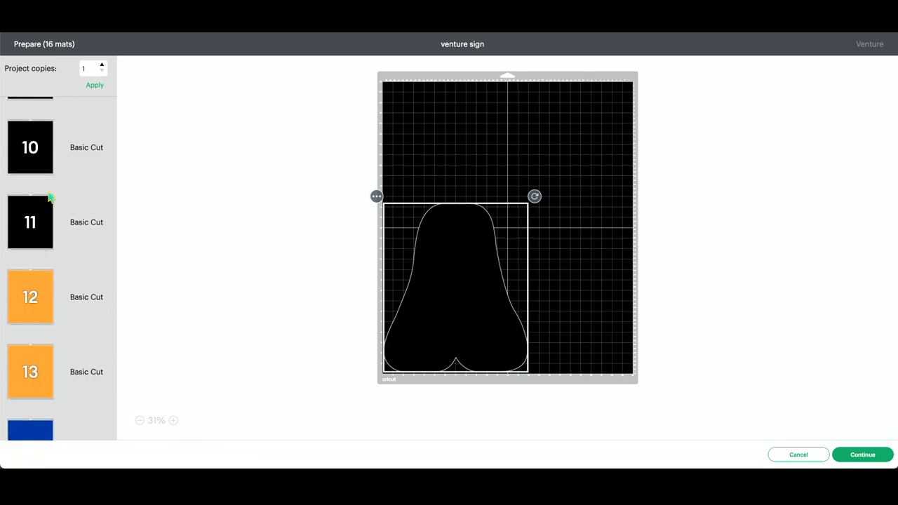
scroll(38, 246, up, 5)
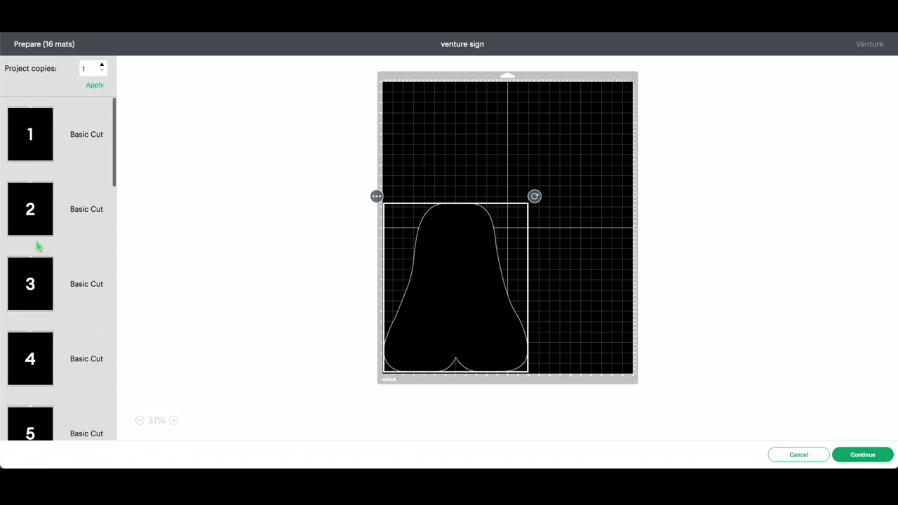
Preview the letters on mats 1, 2, 3 and finally mat 9 with the Y
click(44, 125)
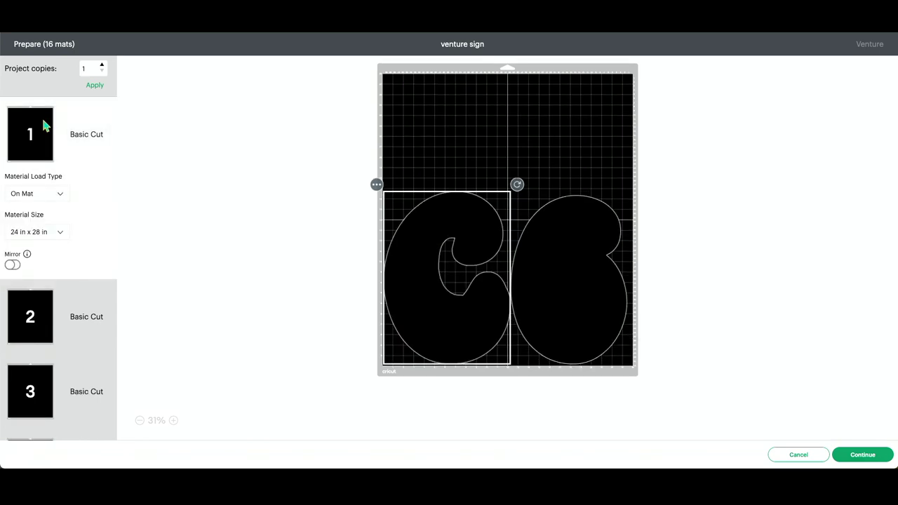
click(30, 325)
click(28, 421)
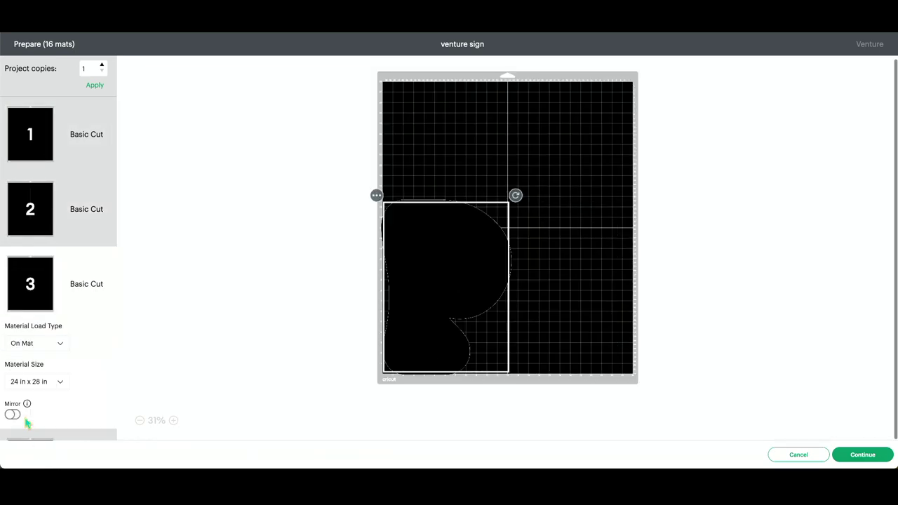
scroll(26, 423, down, 4)
scroll(26, 423, down, 4)
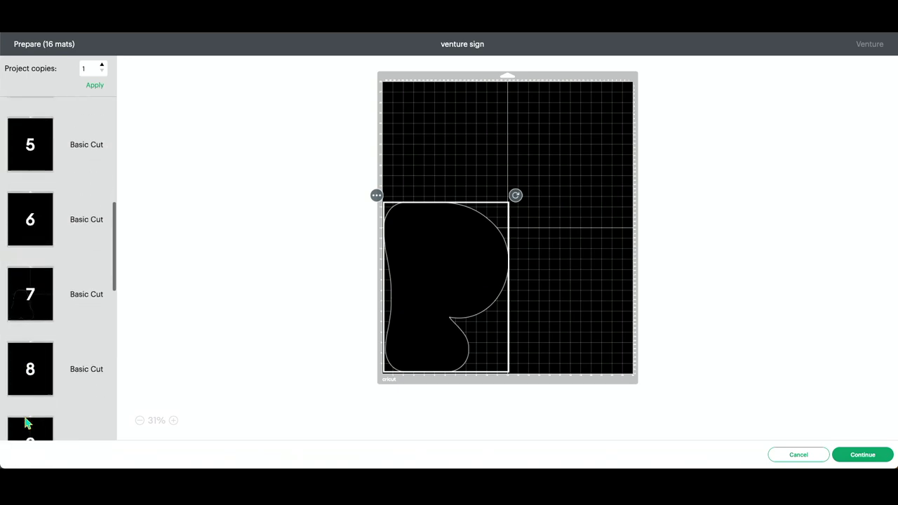
click(20, 343)
scroll(20, 344, up, 8)
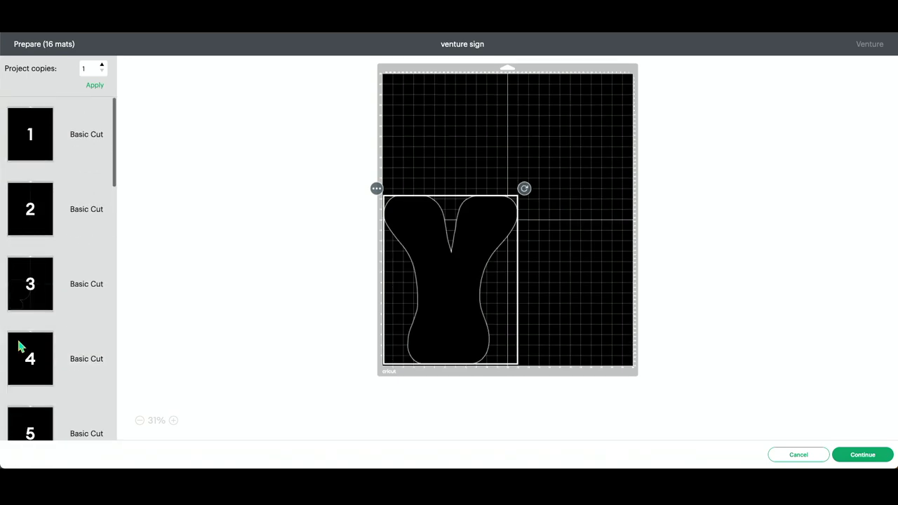
Move the P onto the mat holding the Y
click(30, 298)
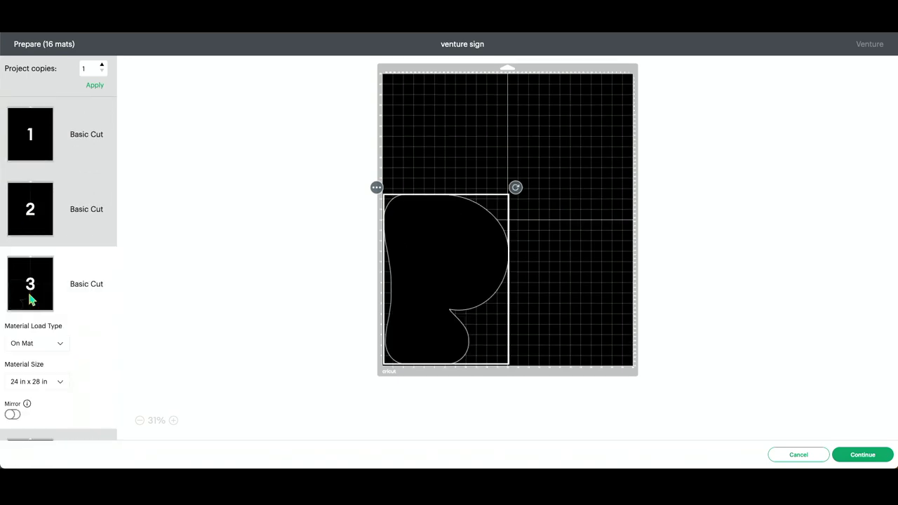
click(376, 188)
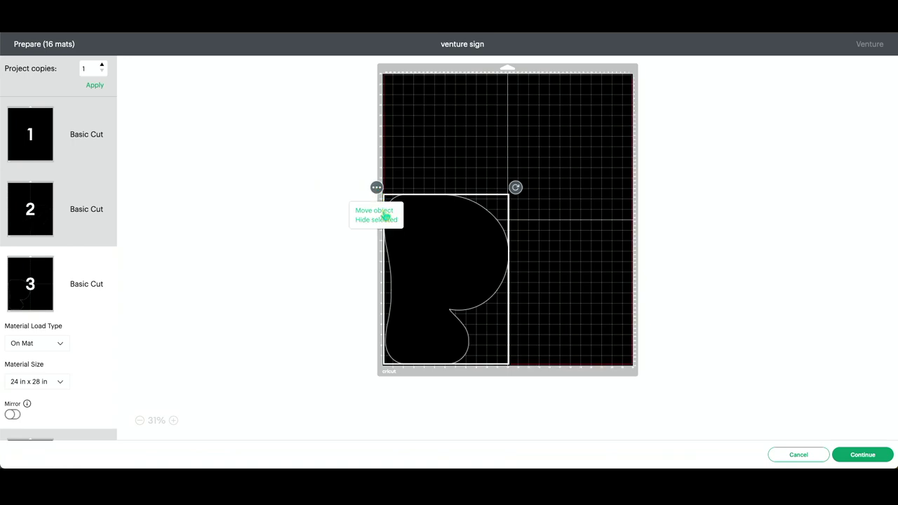
click(374, 210)
click(381, 211)
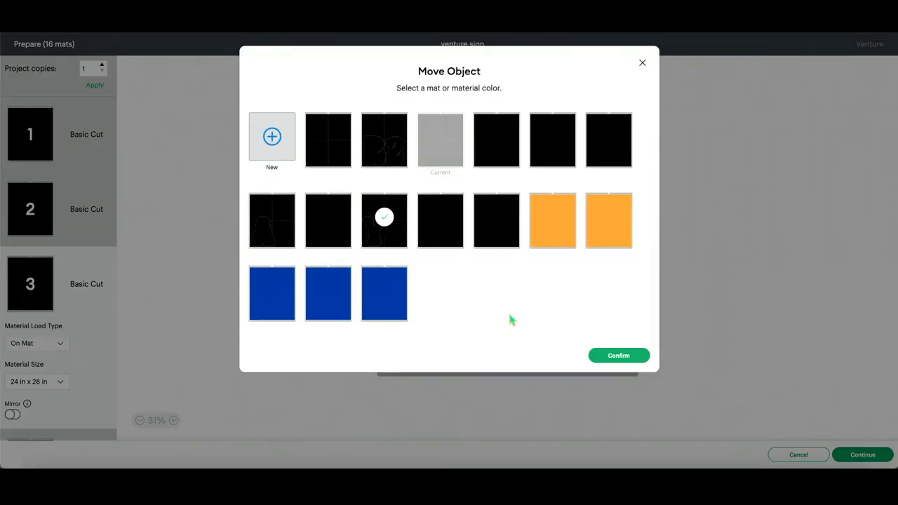
click(618, 356)
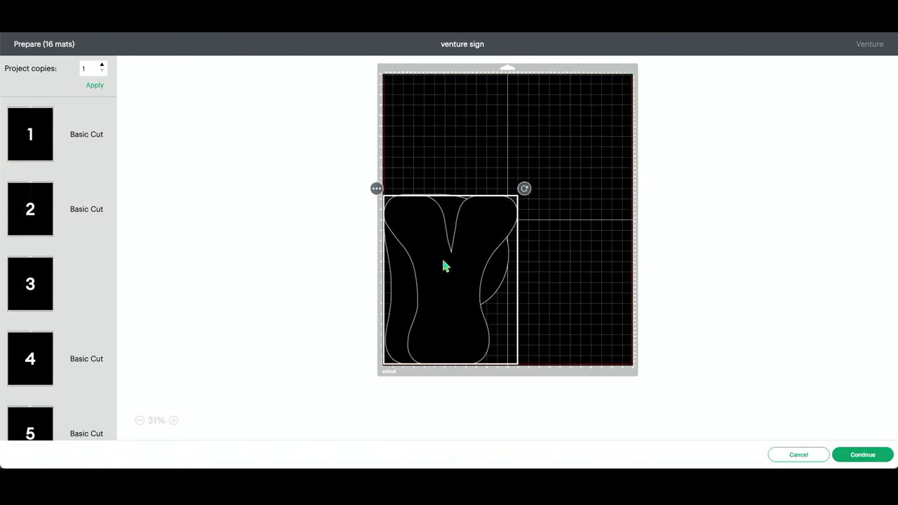
Drag the Y to the top right beside the P and check the blue mats with the 6, Y and two Ps
drag(442, 262, 552, 245)
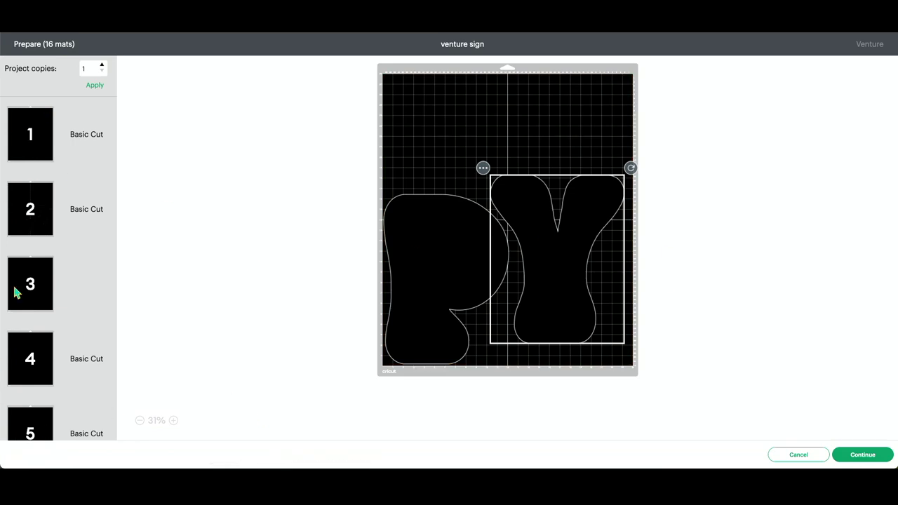
scroll(27, 303, down, 15)
scroll(26, 303, up, 8)
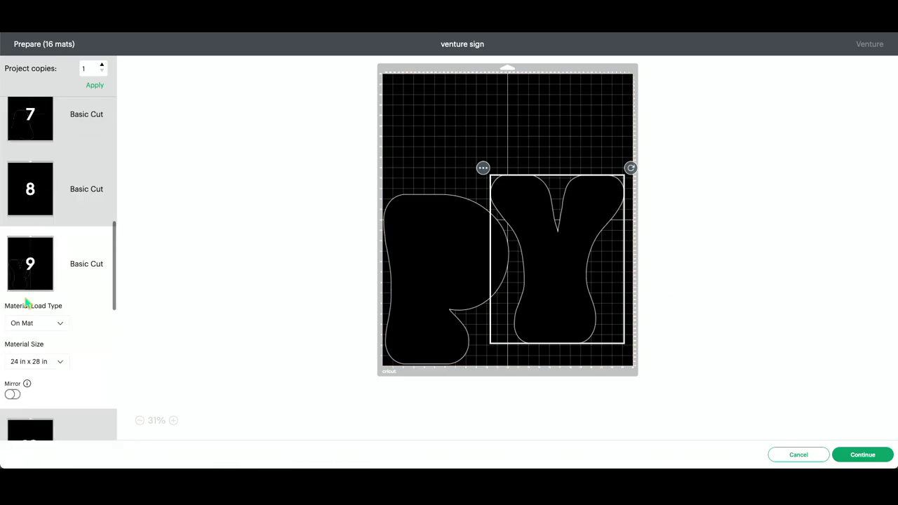
scroll(25, 303, down, 8)
click(33, 334)
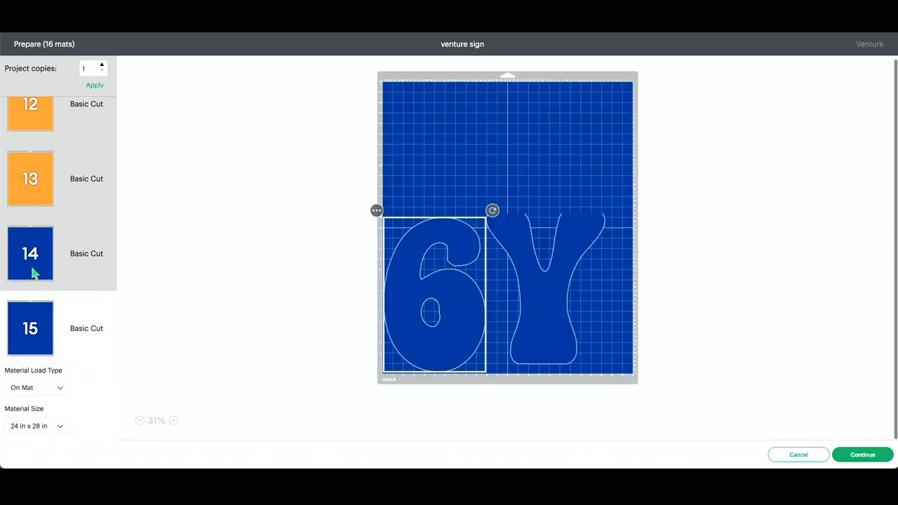
click(34, 273)
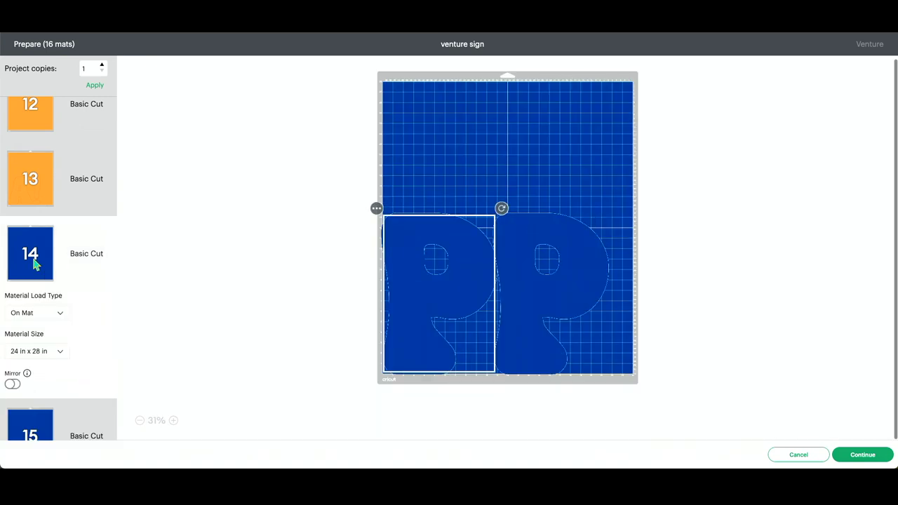
Return to the canvas, unhide the square, and place the blue H and A on it, turning A 90°
click(818, 457)
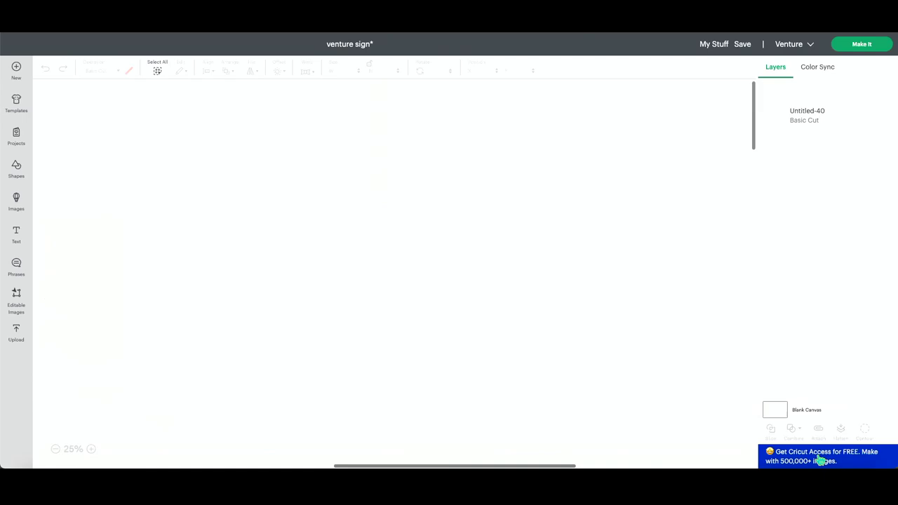
scroll(153, 382, left, 15)
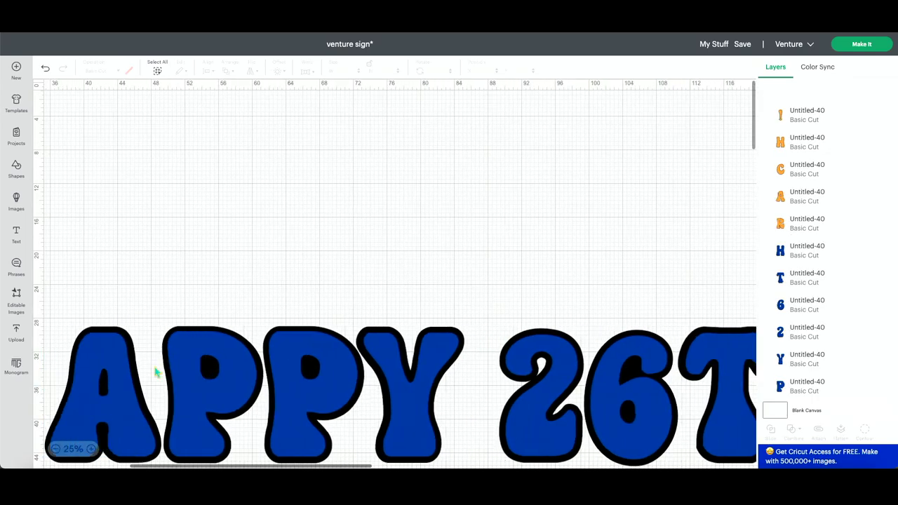
scroll(848, 299, down, 5)
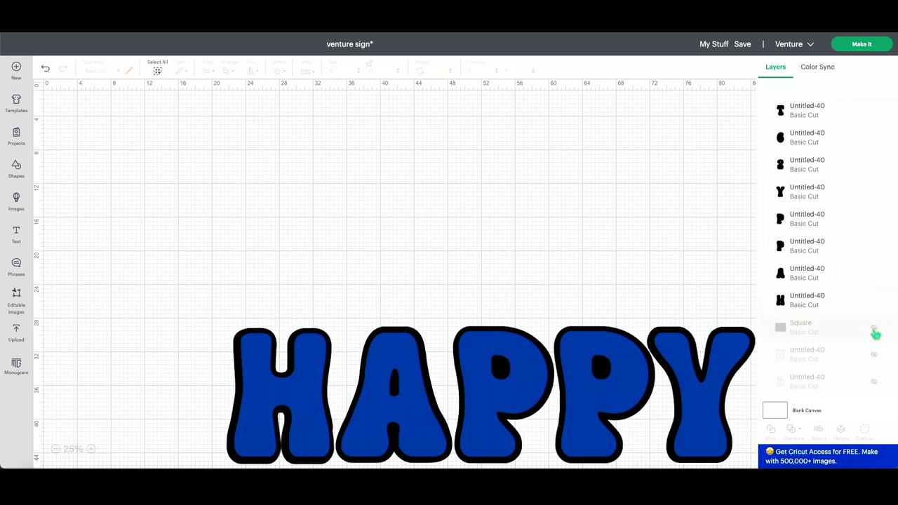
click(874, 327)
click(301, 419)
drag(300, 419, 146, 274)
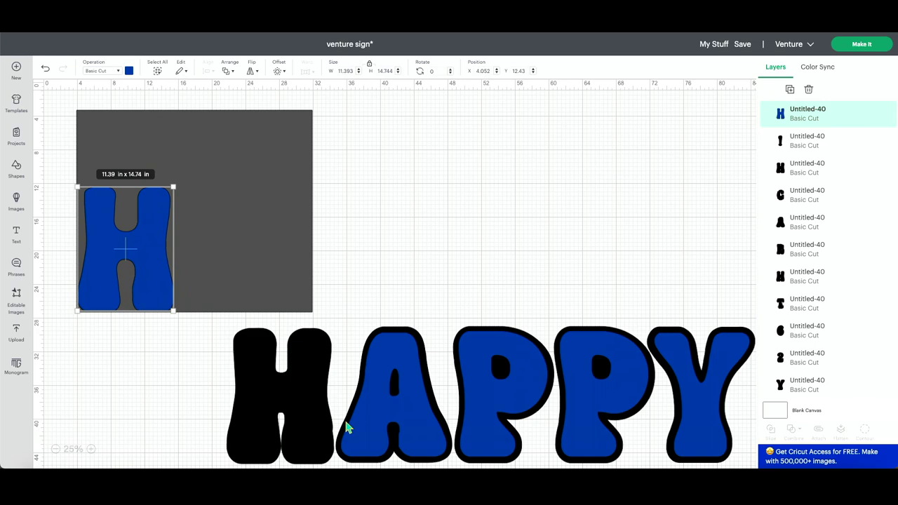
drag(391, 416, 227, 275)
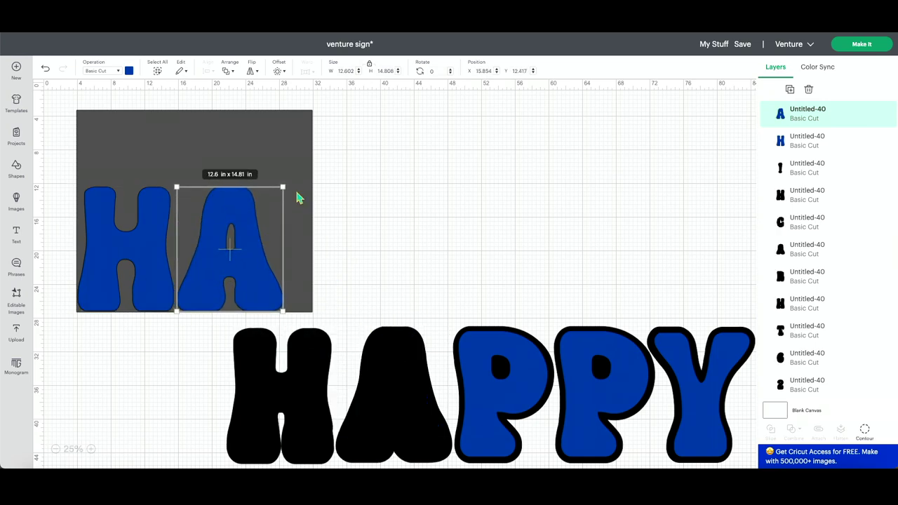
drag(287, 182, 305, 316)
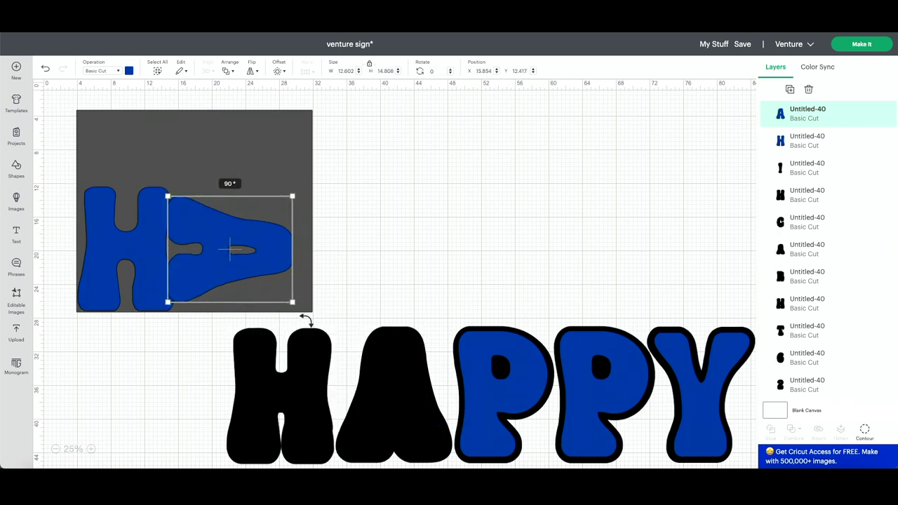
drag(270, 266, 283, 273)
Add the blue Y rotated about 92°, move the square away, and attach H, A and Y together
drag(697, 382, 240, 160)
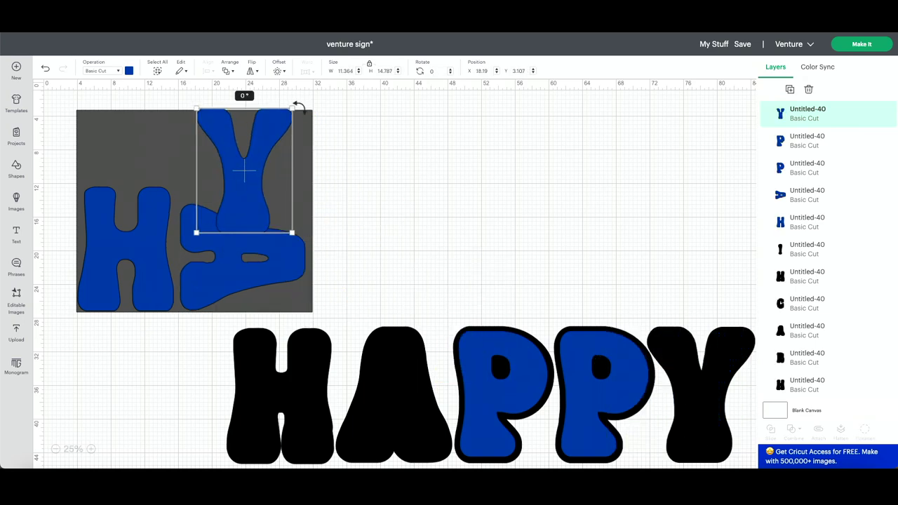
drag(296, 104, 284, 205)
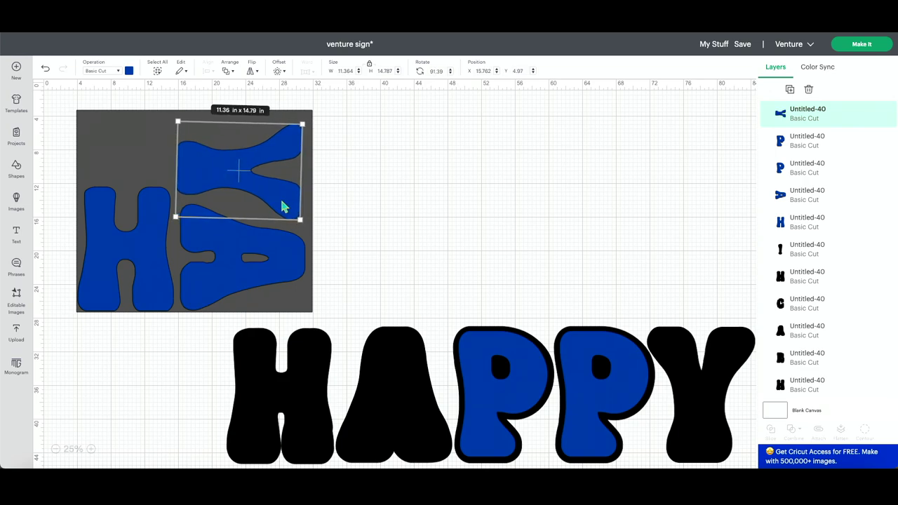
click(434, 240)
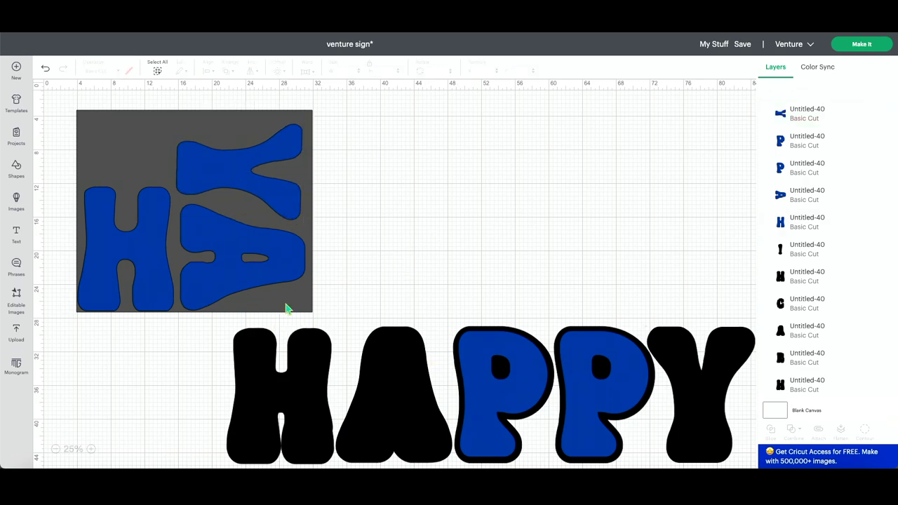
mouse_move(287, 311)
mouse_down()
mouse_move(245, 407)
mouse_move(285, 303)
mouse_up()
click(409, 232)
drag(119, 160, 505, 165)
drag(71, 131, 313, 296)
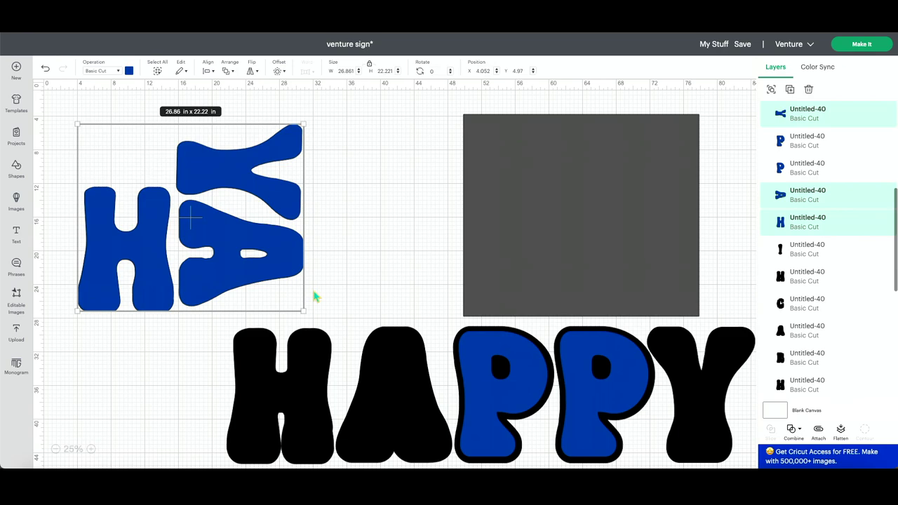
click(818, 433)
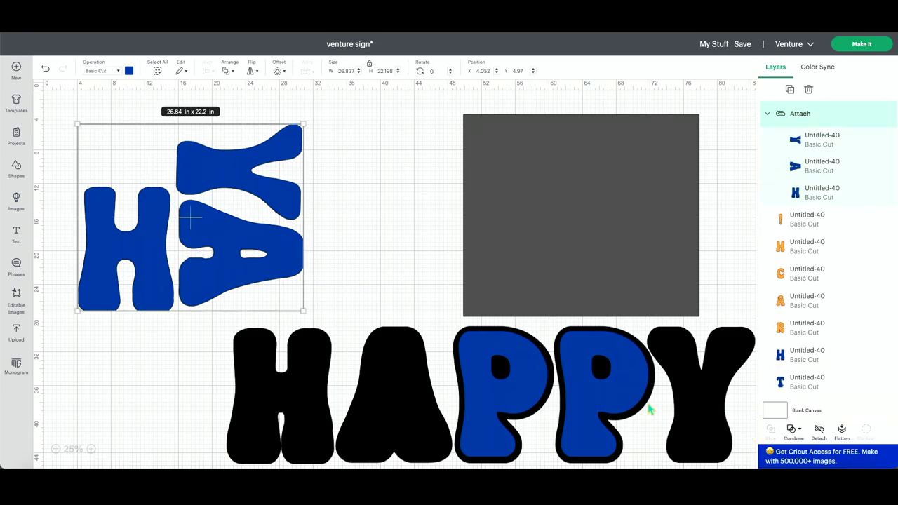
Send the design to mat preparation and scroll to mat 14 holding the blue H, A and Y
click(874, 46)
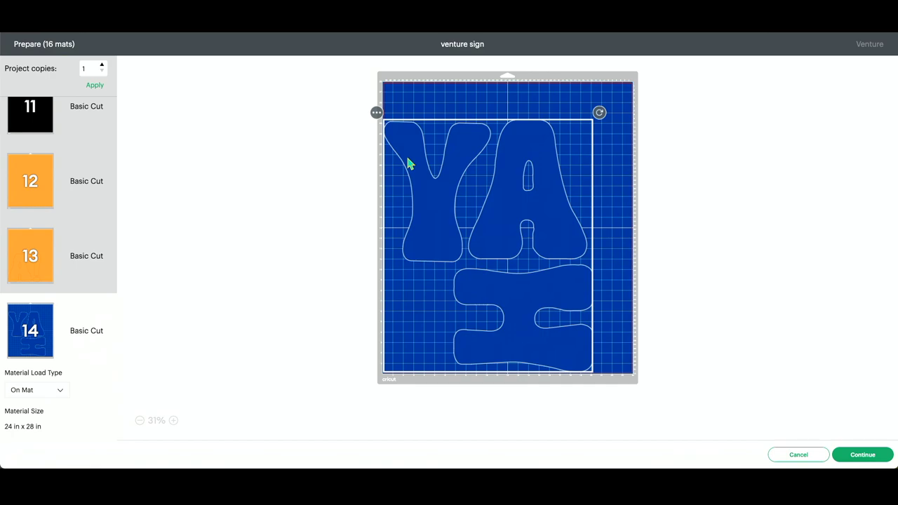
scroll(36, 316, down, 3)
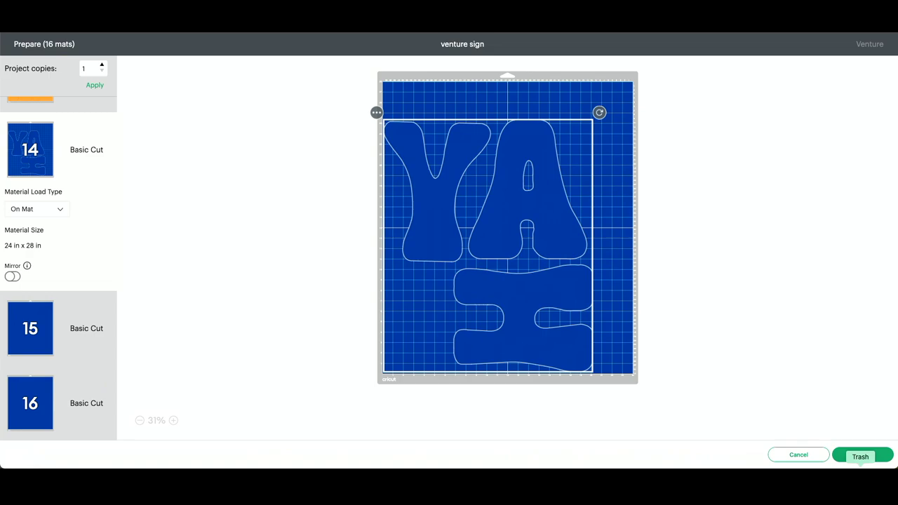
Return to the canvas, search uploads for BALLOON and add the birthday balloon card
click(799, 455)
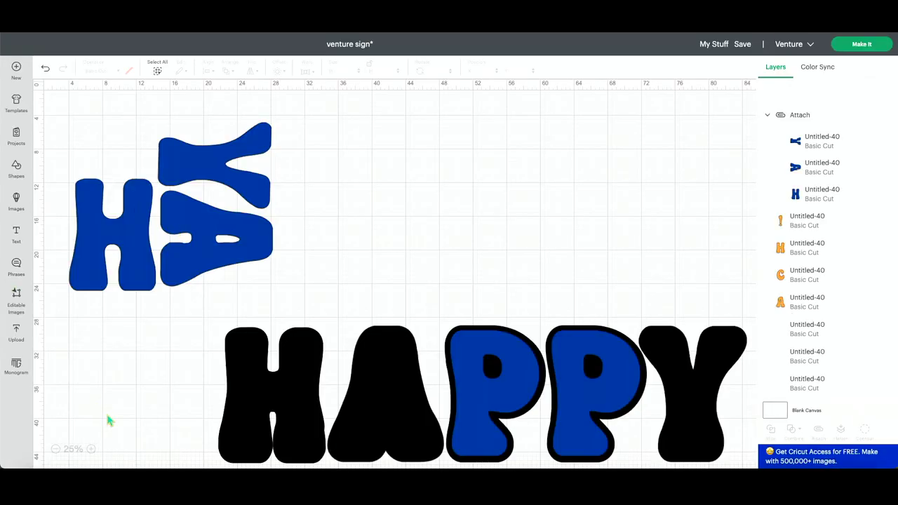
click(16, 332)
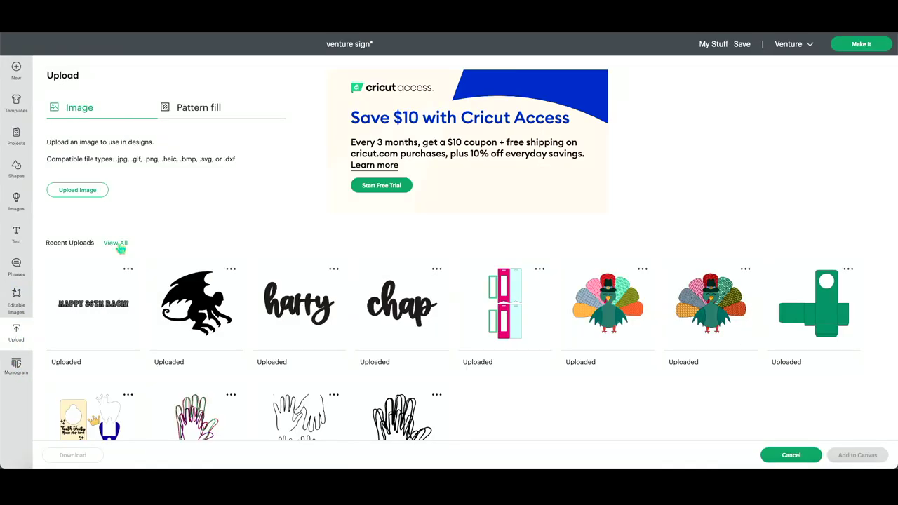
click(116, 243)
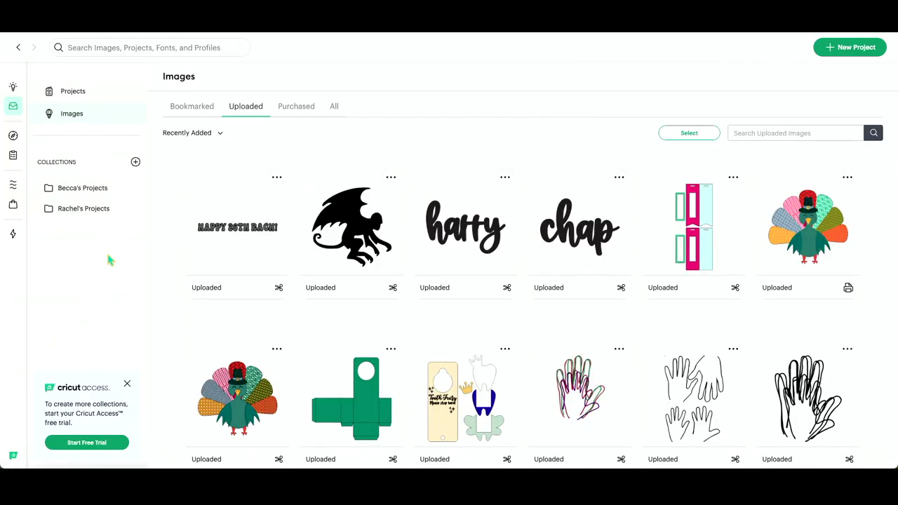
text(JB)
key(Return)
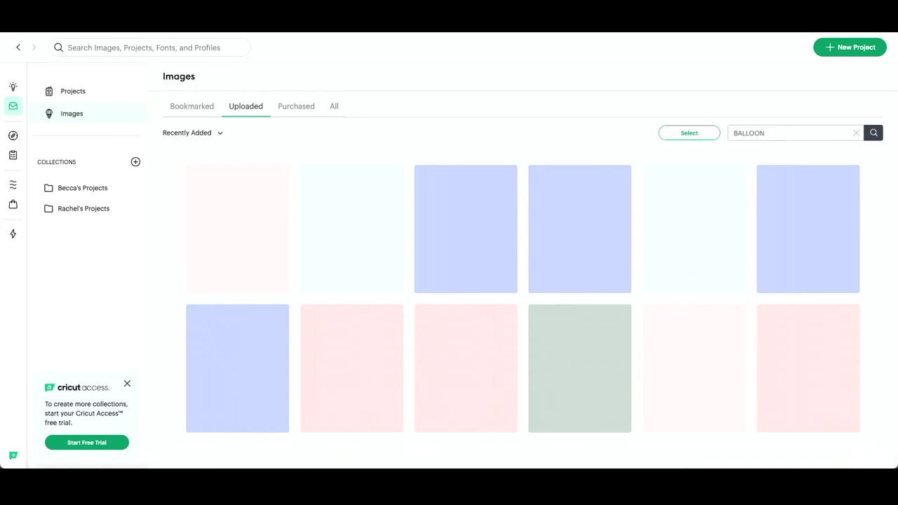
mouse_move(258, 256)
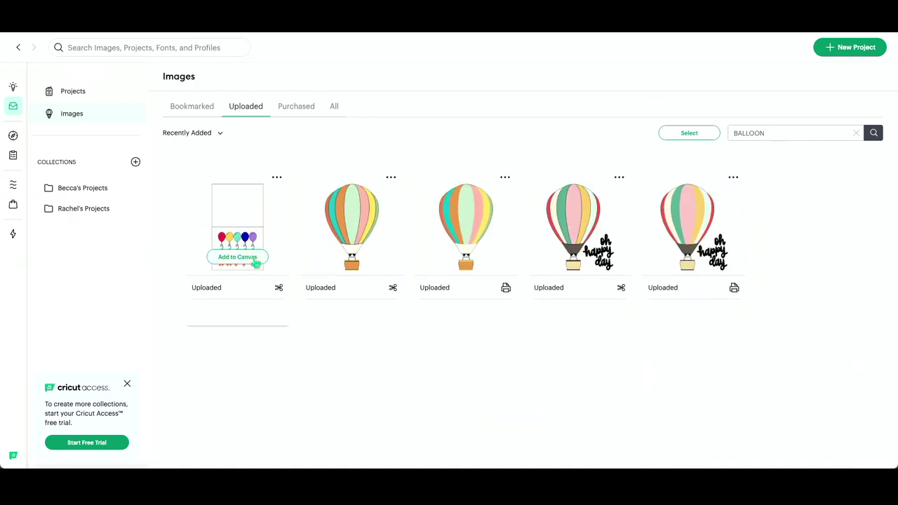
click(257, 261)
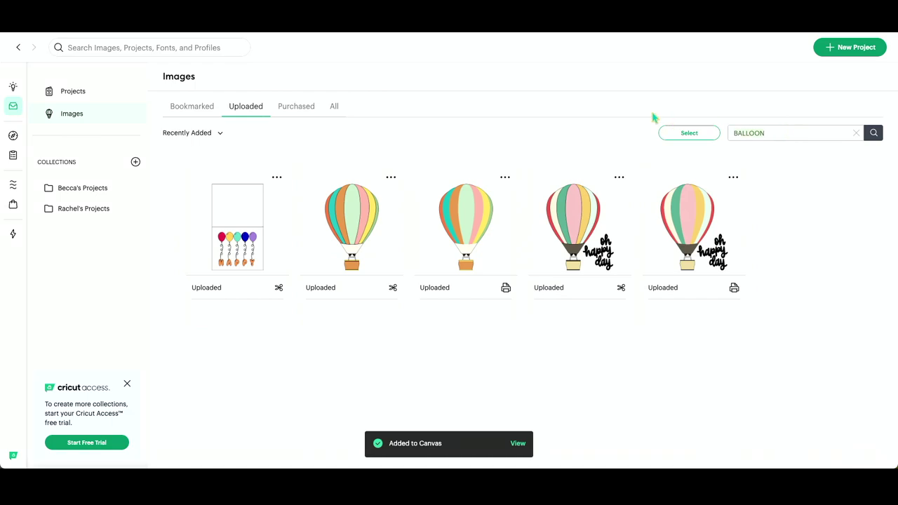
Search uploads for CAKE and add the candle-topped pink cake to the canvas
key(BackSpace)
key(BackSpace)
key(BackSpace)
key(BackSpace)
key(BackSpace)
key(BackSpace)
key(BackSpace)
text(CAKE)
key(Return)
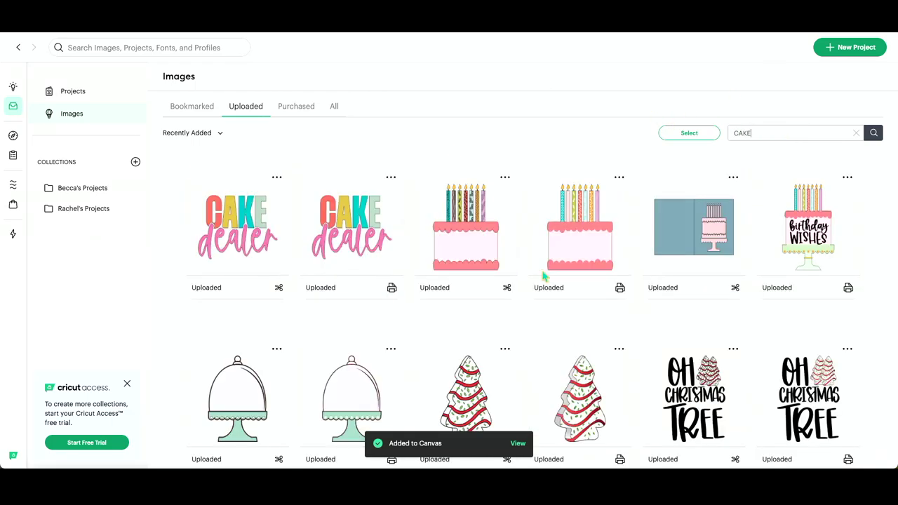
scroll(555, 284, down, 1)
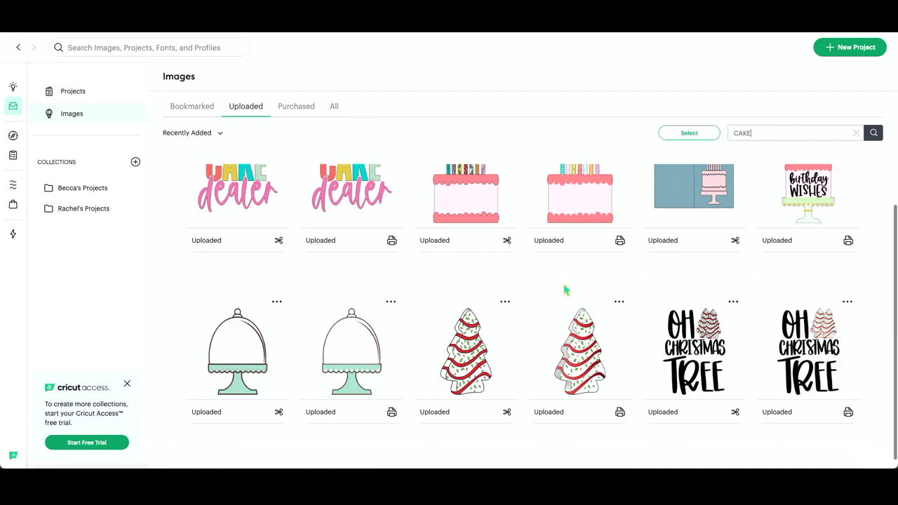
scroll(558, 293, up, 1)
click(472, 259)
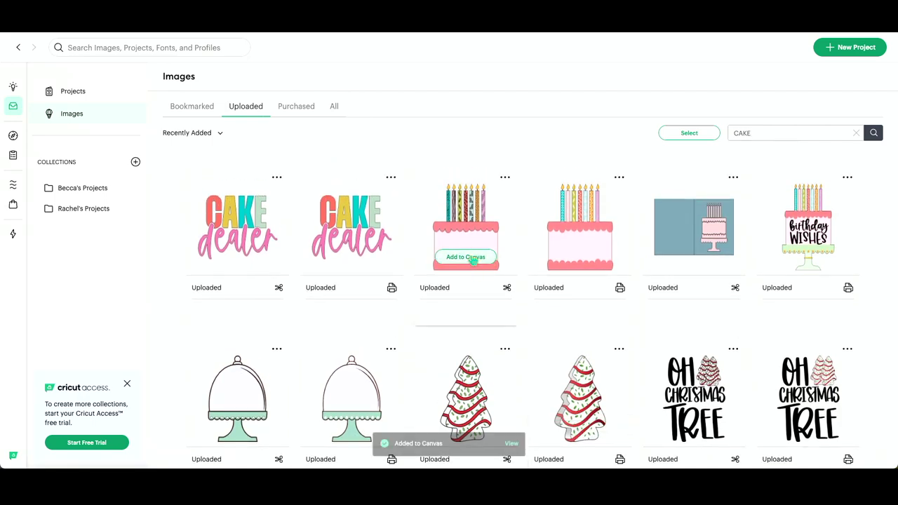
click(518, 445)
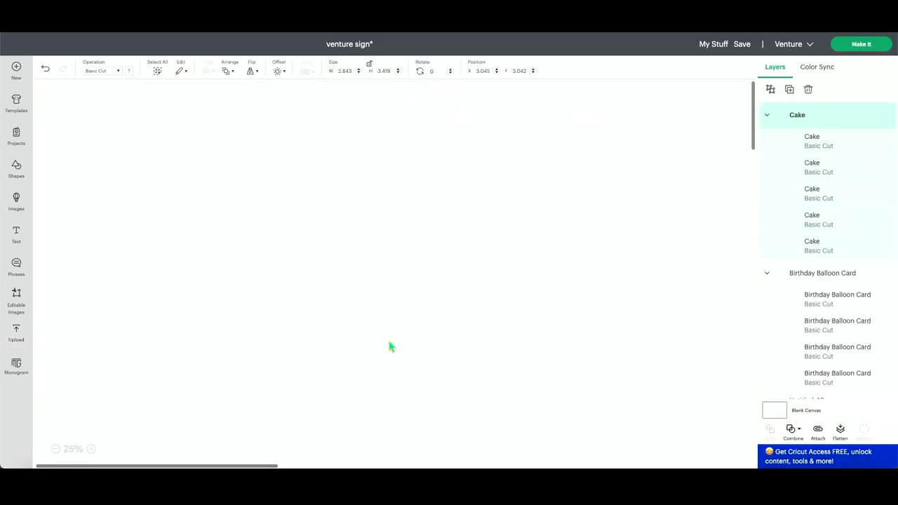
Move the balloon card onto the sign area and enlarge it to about 29.3 by 45.2 in
drag(114, 118, 299, 225)
drag(321, 272, 522, 393)
drag(477, 349, 385, 77)
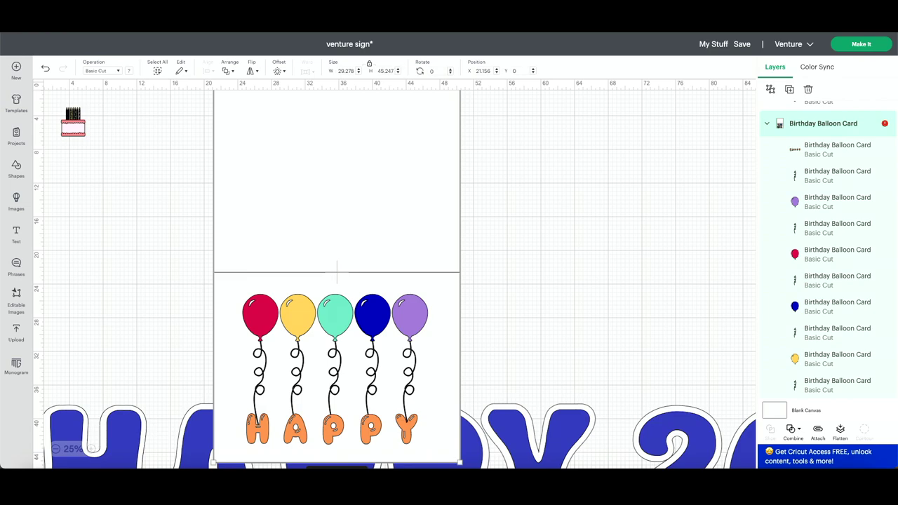
Delete the card's white background, the other balloons and strings, and the orange HAPPY letters, keeping the teal balloon
click(478, 278)
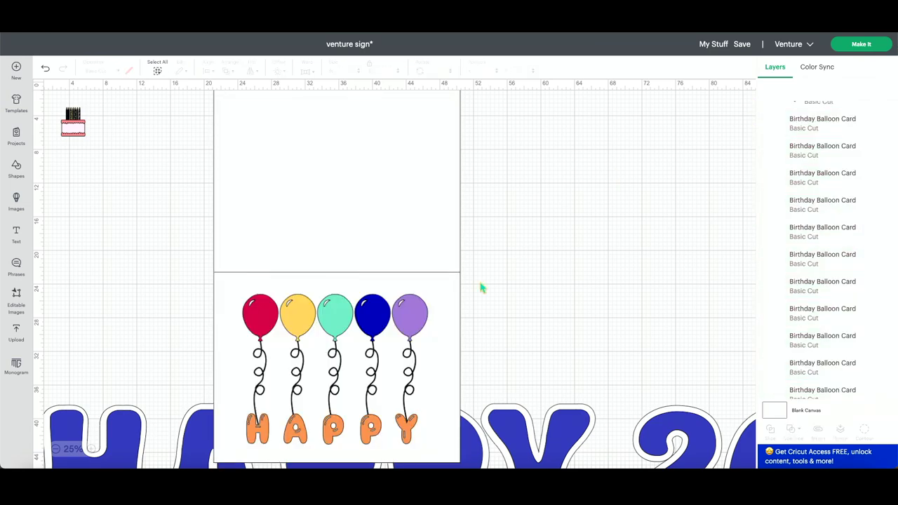
click(386, 227)
key(Delete)
click(336, 316)
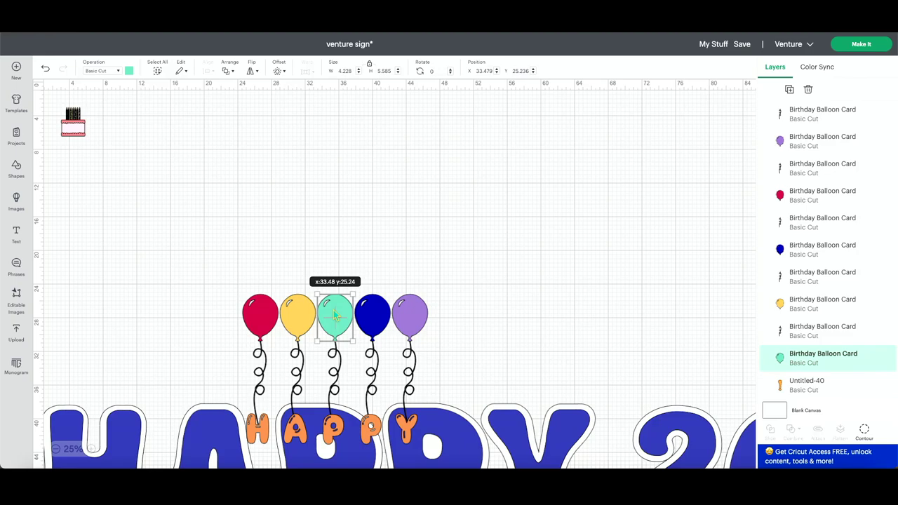
drag(335, 315, 271, 153)
drag(211, 289, 514, 378)
key(Delete)
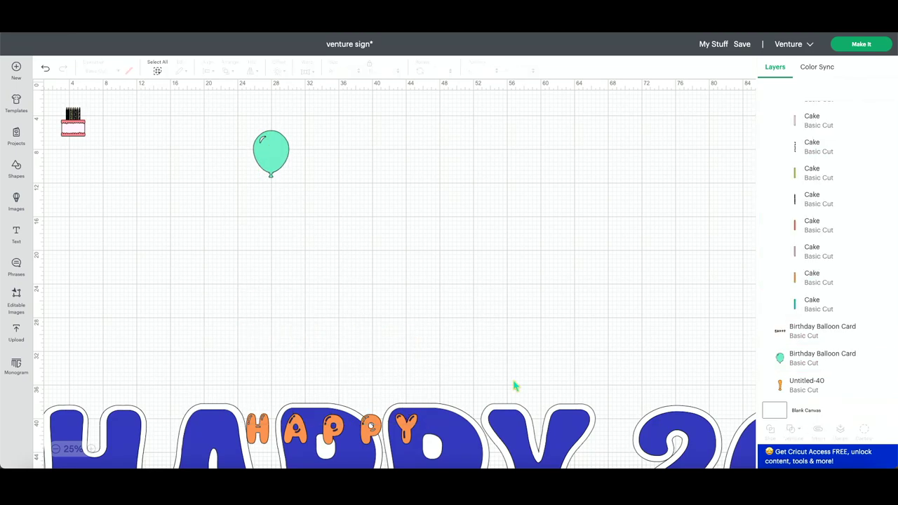
click(418, 429)
key(Delete)
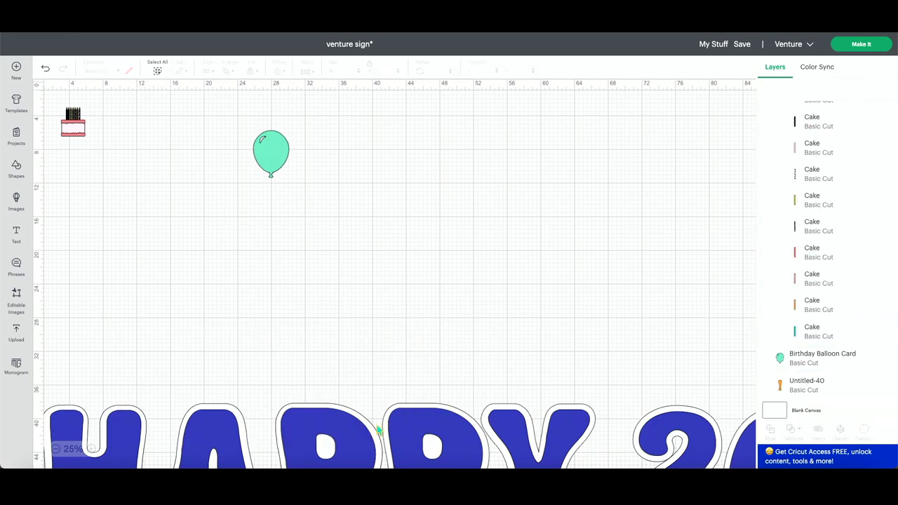
Set the teal balloon's height to 18 in
click(260, 168)
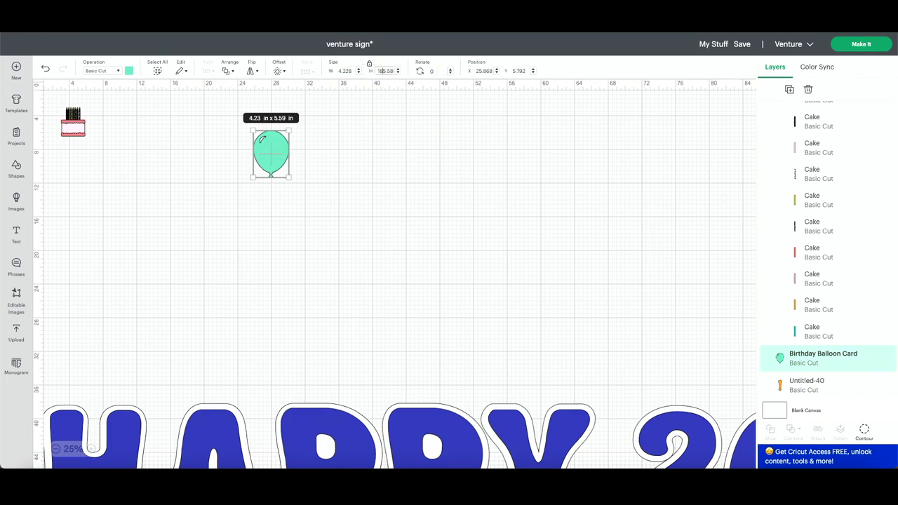
key(Return)
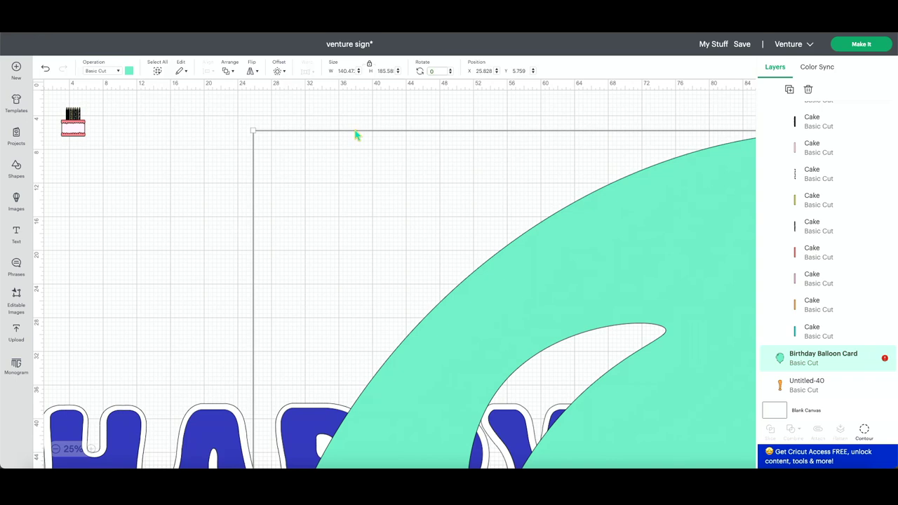
click(375, 71)
text(18)
key(Return)
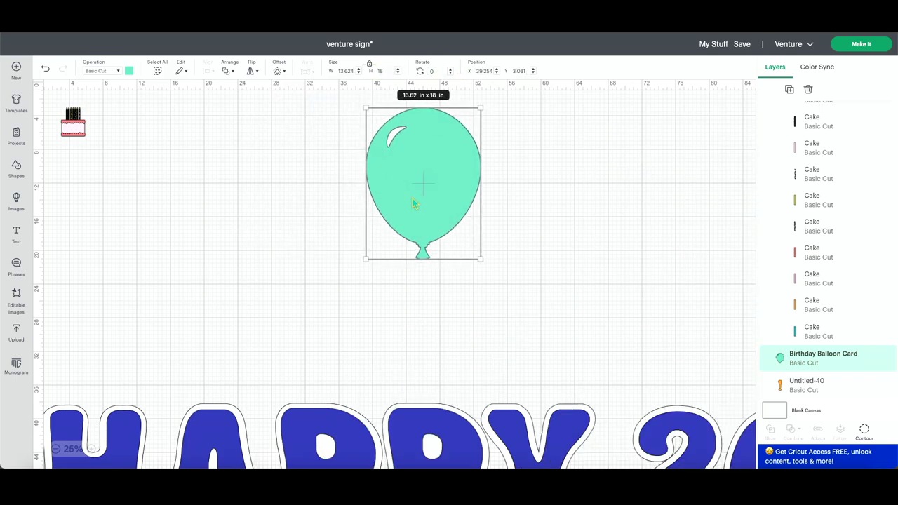
Copy and paste the balloon, then the pair, arranging four balloons side by side
key(ctrl+c)
key(ctrl+v)
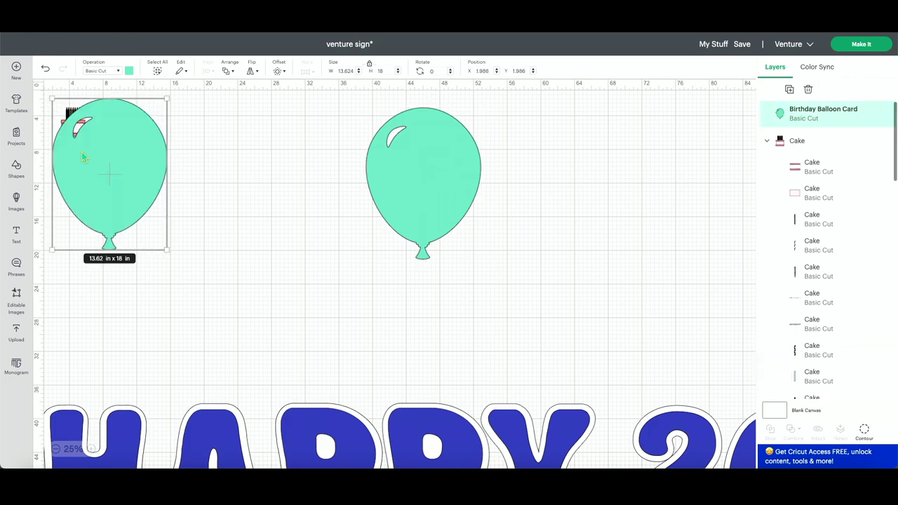
drag(84, 158, 595, 169)
click(587, 292)
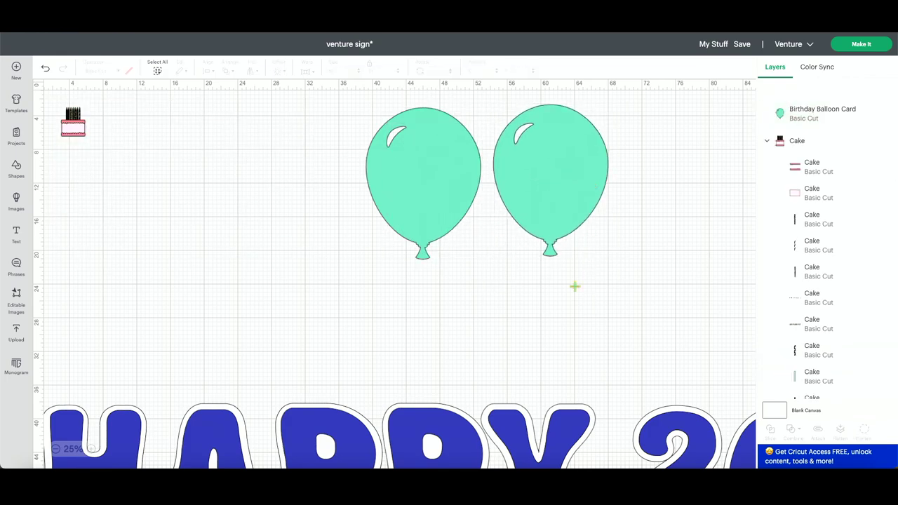
drag(586, 291, 383, 186)
key(ctrl+c)
key(ctrl+v)
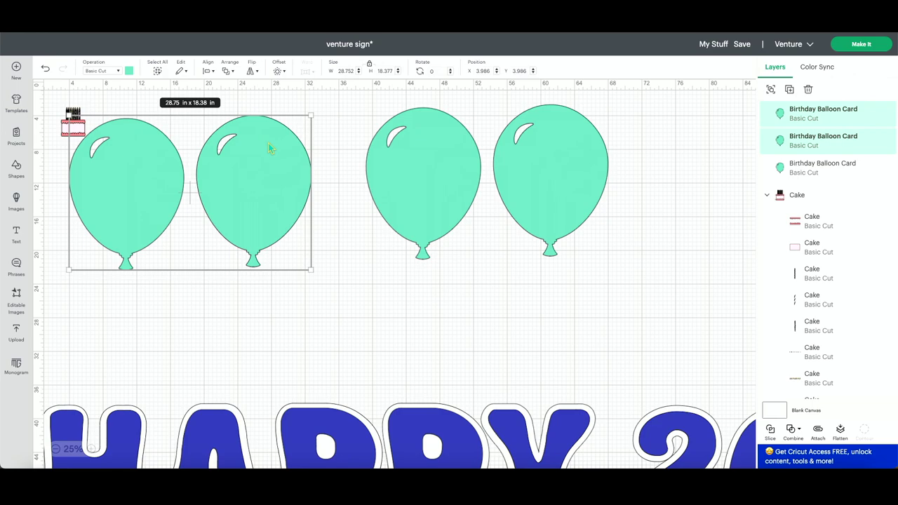
drag(270, 147, 716, 206)
drag(112, 167, 43, 104)
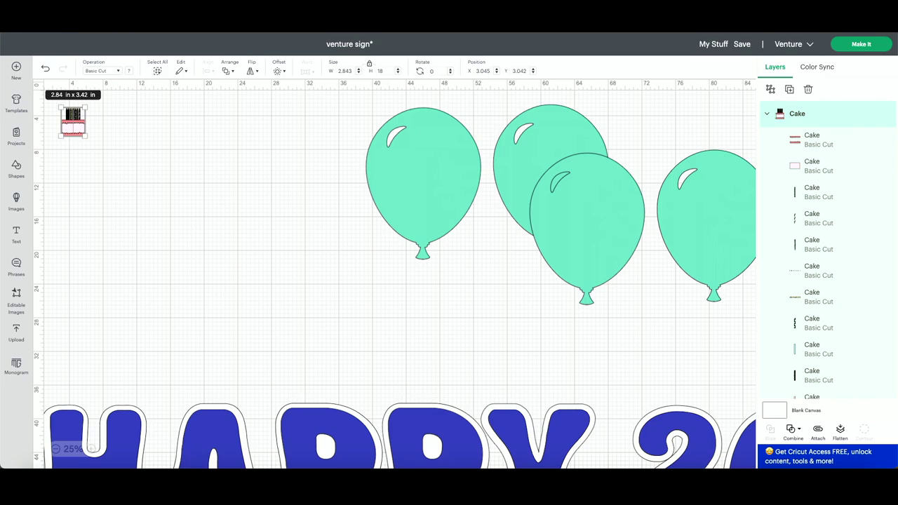
Make the cake 18 in tall and move it down beside the balloons
key(Return)
drag(140, 204, 220, 273)
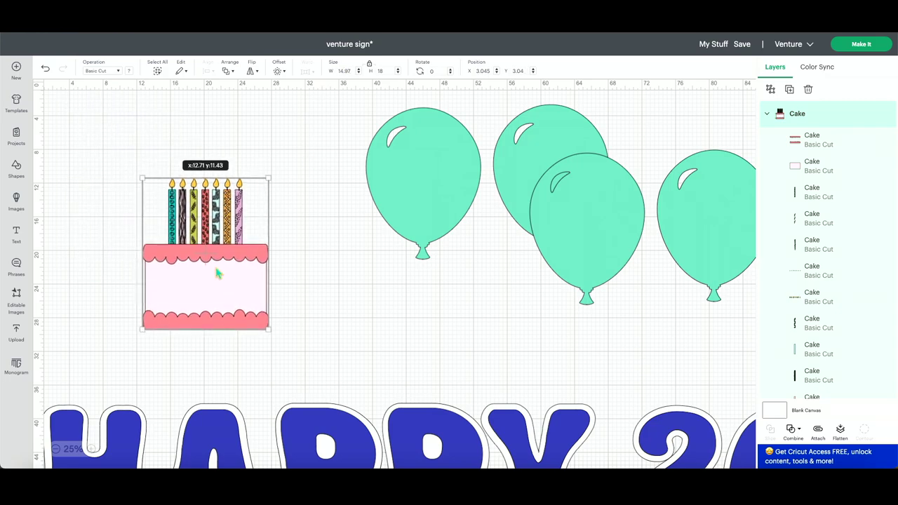
click(284, 271)
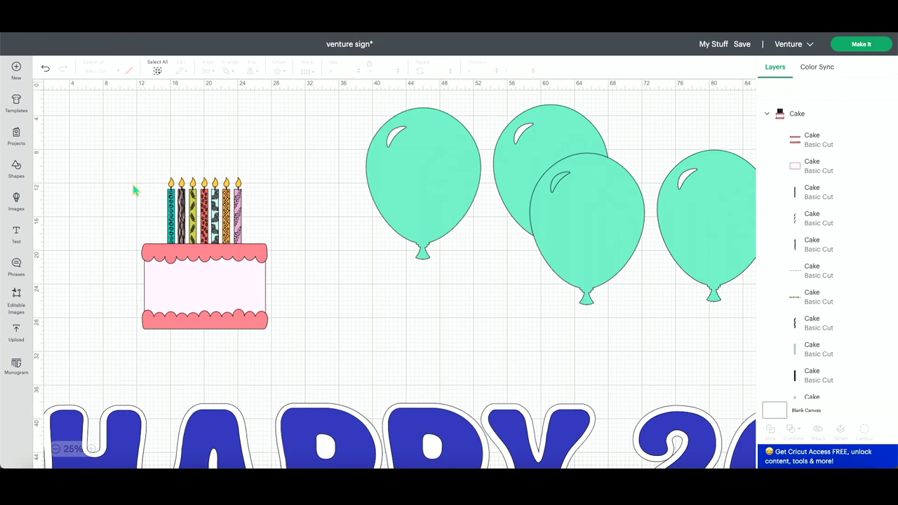
drag(116, 176, 313, 344)
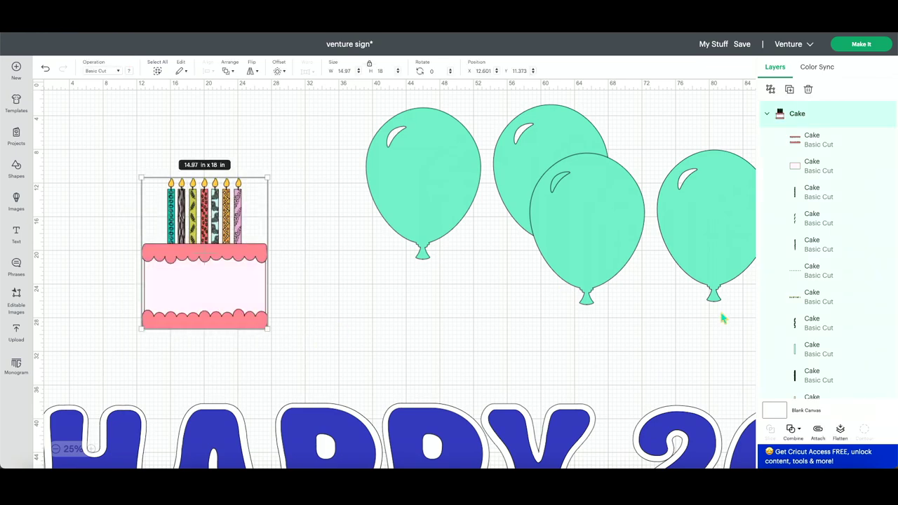
Unite the cake layers into one teal shape, after trying and undoing a weld
click(798, 433)
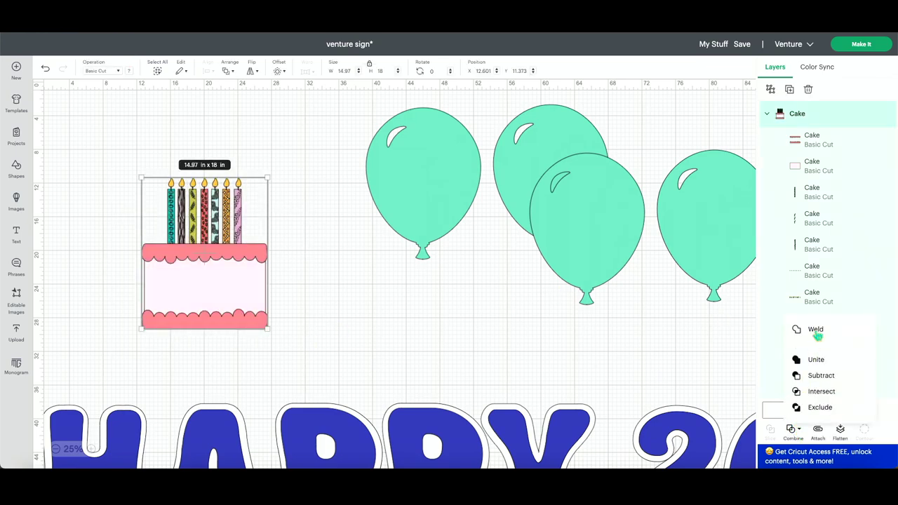
click(815, 329)
key(ctrl+z)
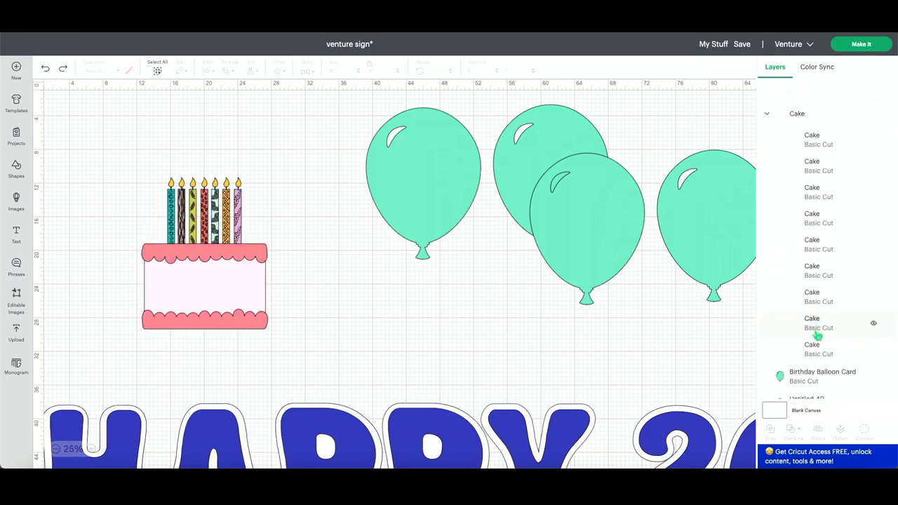
click(226, 270)
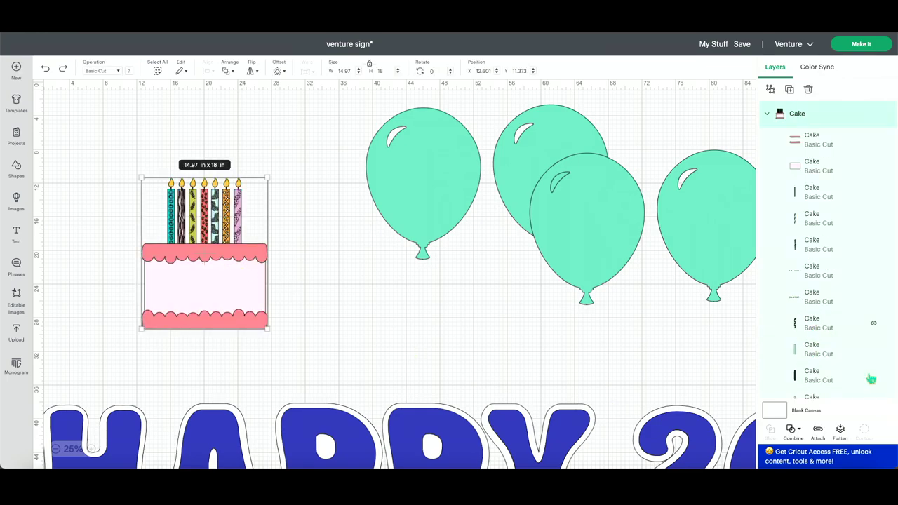
click(800, 433)
click(834, 364)
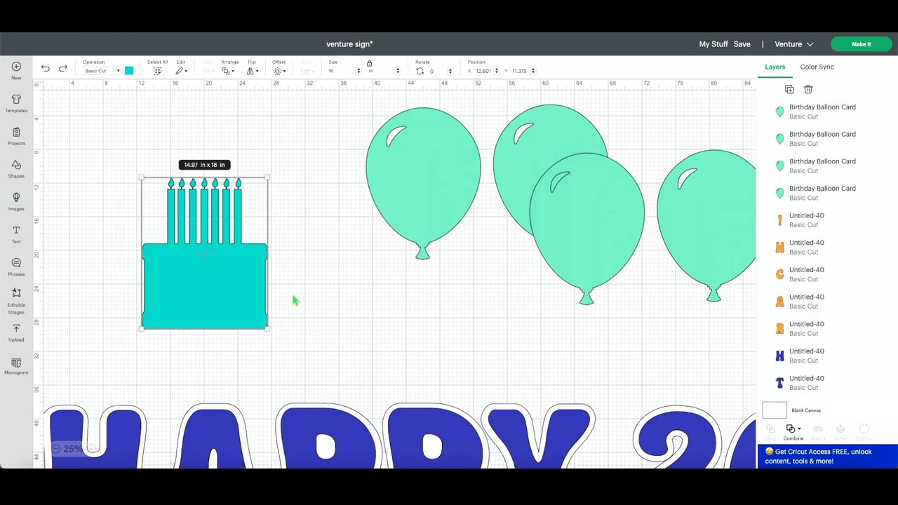
Move the united cake left and lower, then duplicate it and place the copy to the right
drag(239, 275, 148, 276)
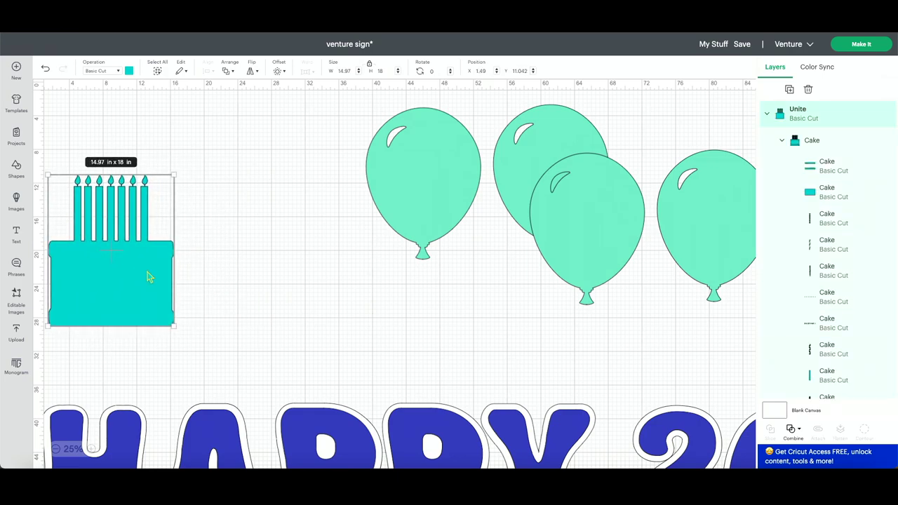
drag(147, 276, 148, 308)
key(ctrl+d)
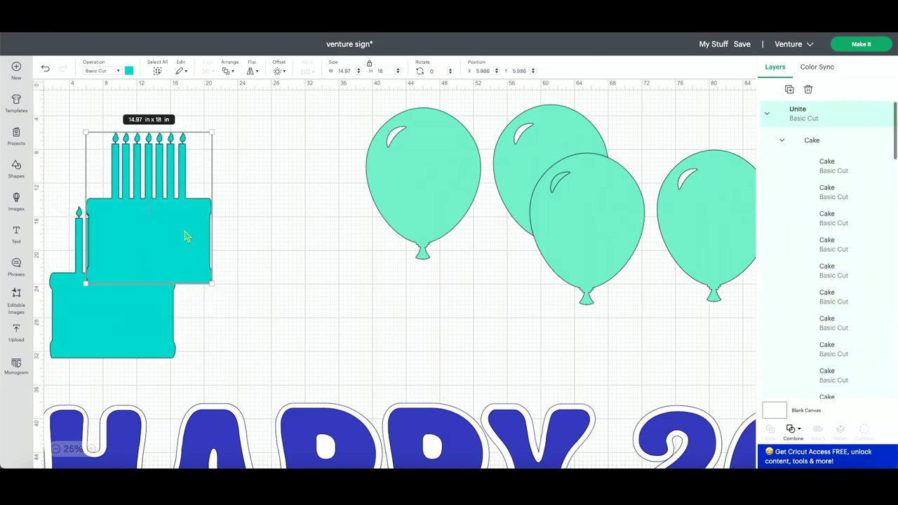
drag(186, 236, 315, 301)
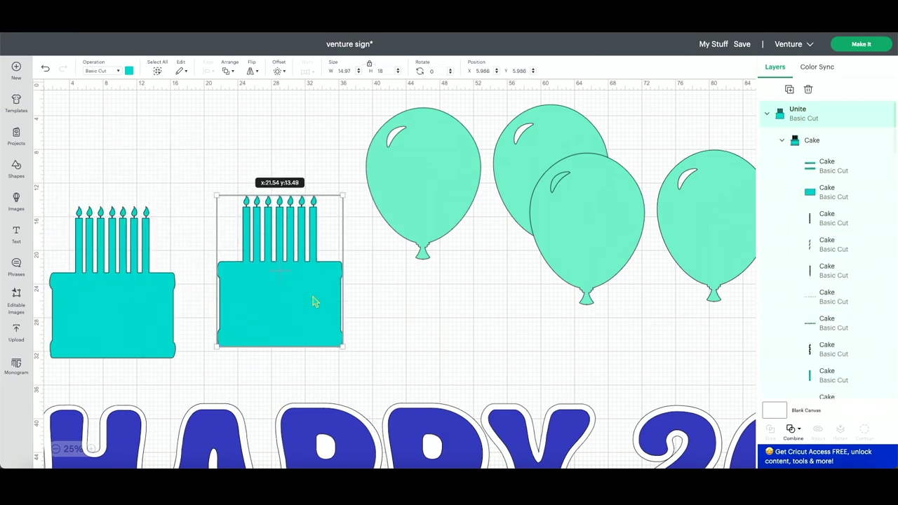
Undo the unite on the cake copy, ungroup it, and colour the pulled-out frosting white
click(799, 431)
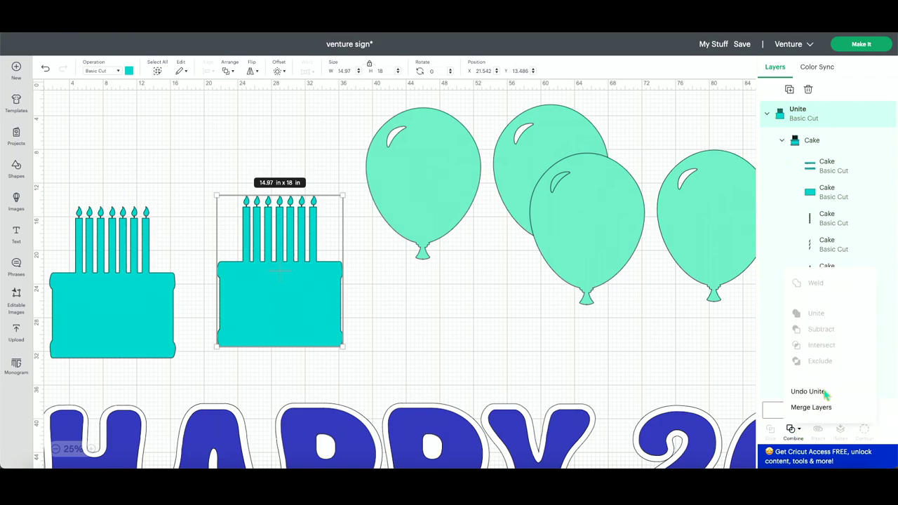
click(814, 392)
click(453, 350)
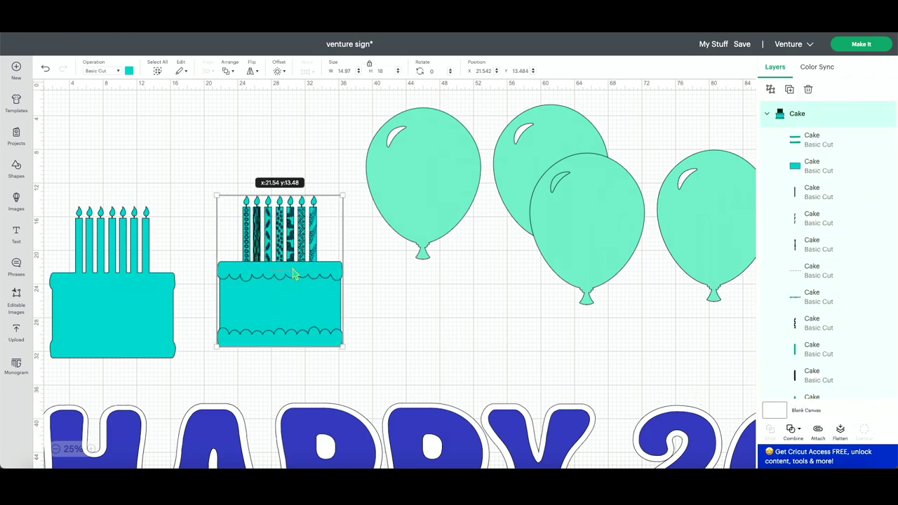
drag(297, 269, 289, 250)
click(770, 89)
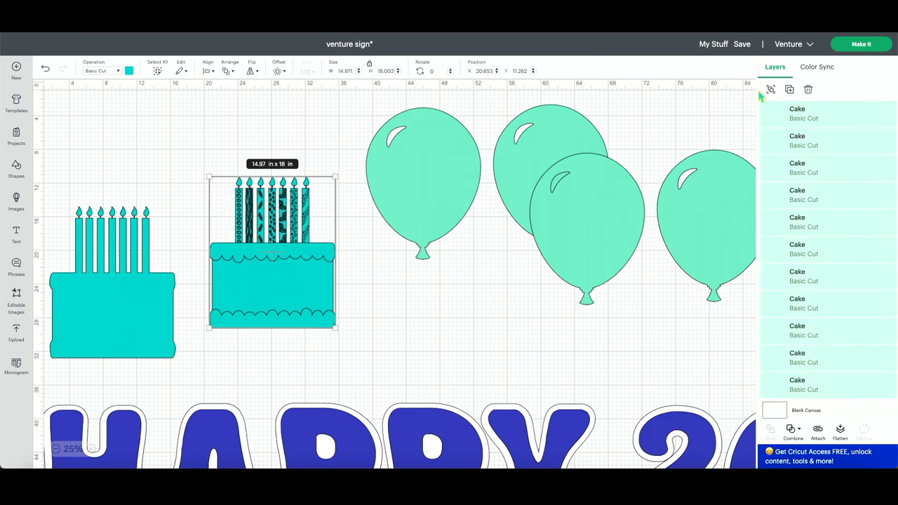
click(411, 315)
drag(316, 328, 195, 188)
click(130, 71)
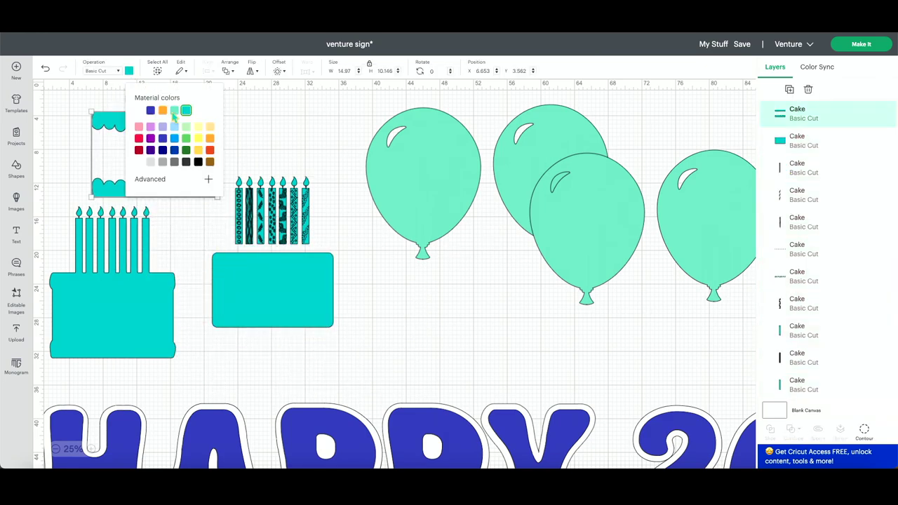
click(139, 162)
Colour the first cake dark purple
click(138, 336)
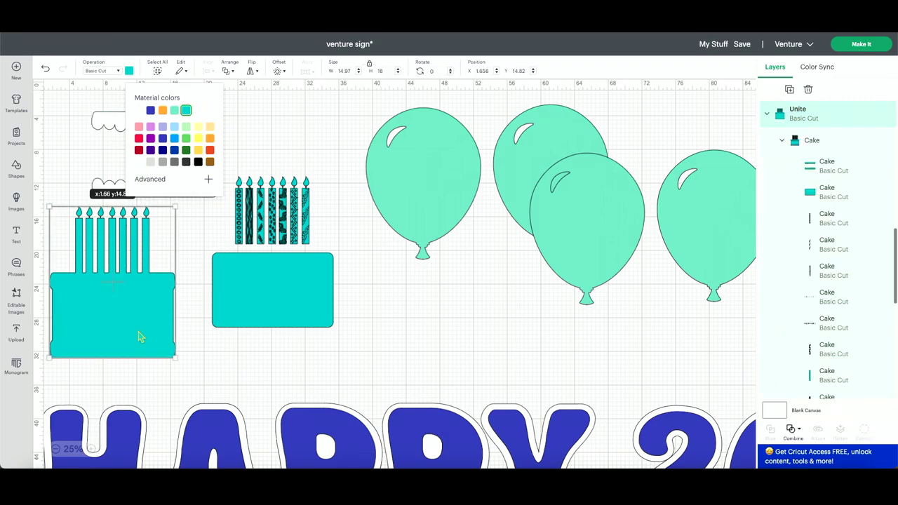
click(129, 73)
click(150, 152)
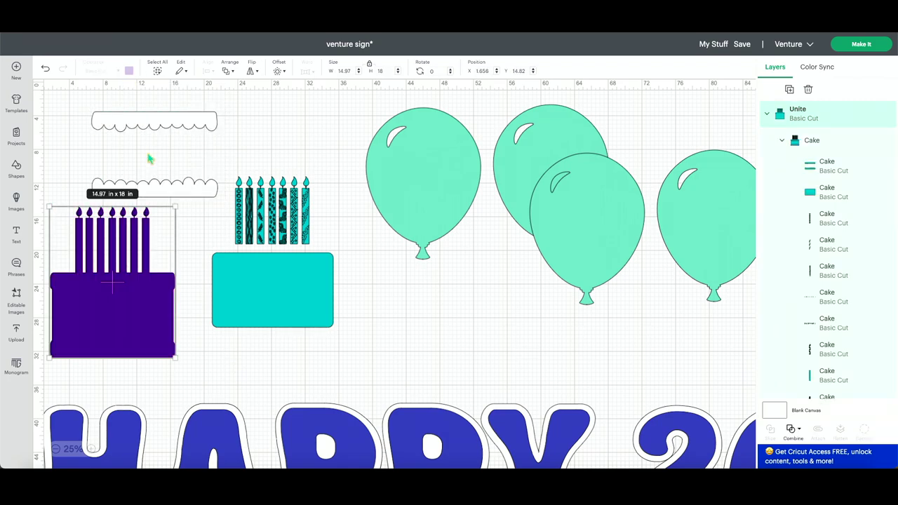
click(230, 212)
Colour the candles pink, unite them, and move them onto the white frosting
drag(227, 195, 334, 250)
click(129, 71)
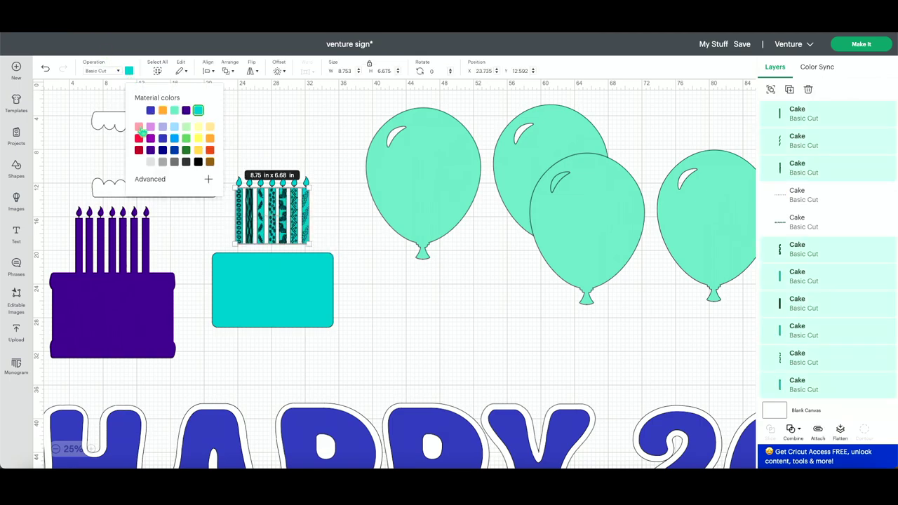
click(139, 127)
click(798, 431)
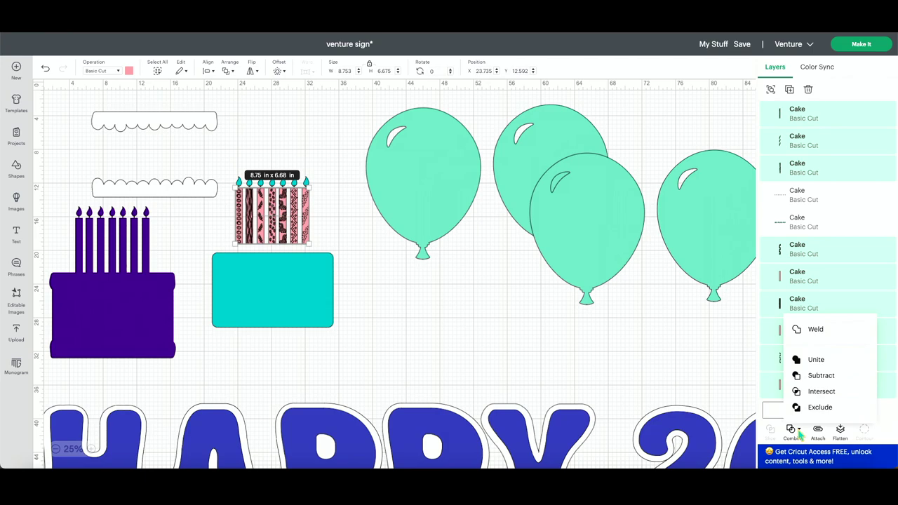
click(827, 361)
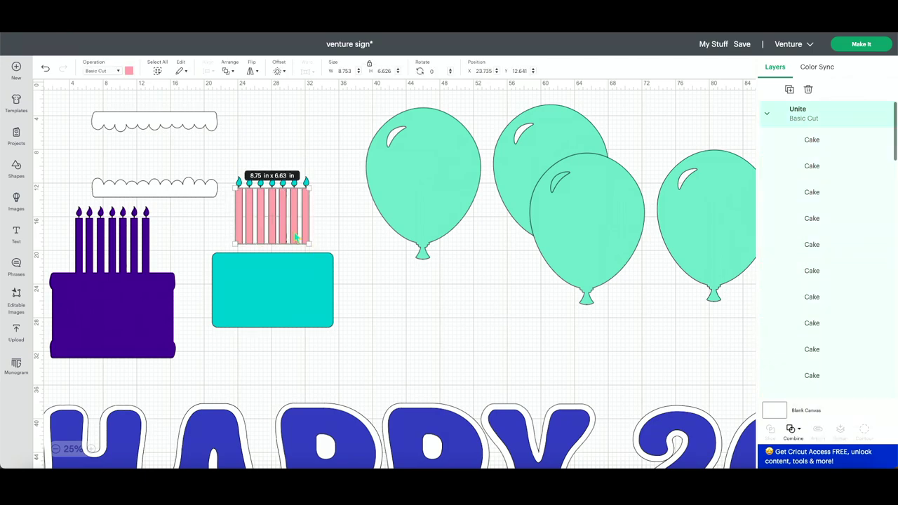
drag(296, 222, 164, 165)
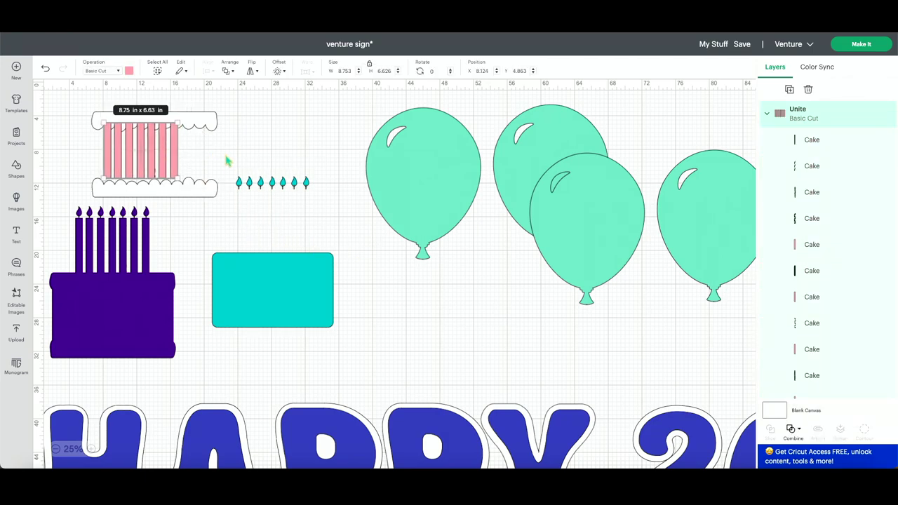
Unite the candle flames and colour them yellow, then select the teal base rectangle
drag(188, 265, 320, 309)
click(340, 194)
mouse_move(332, 200)
mouse_down()
mouse_move(236, 158)
mouse_move(316, 203)
mouse_up()
click(274, 183)
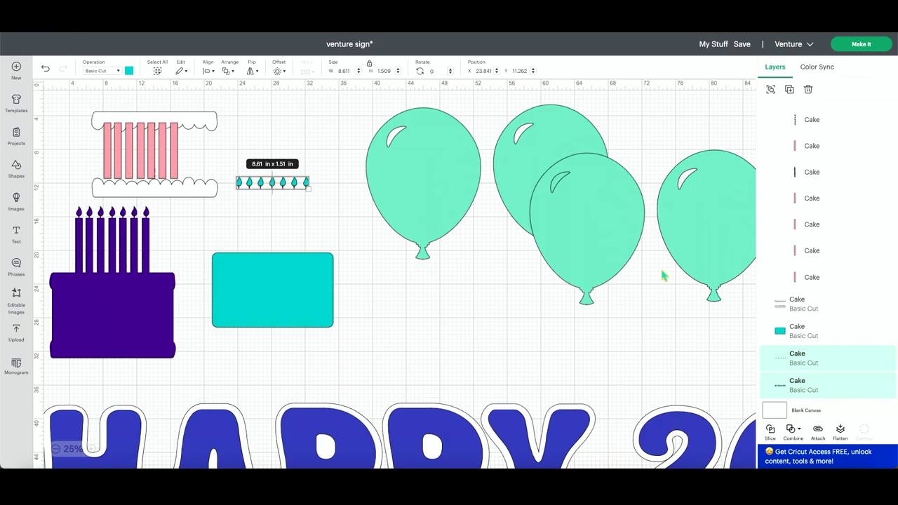
click(799, 430)
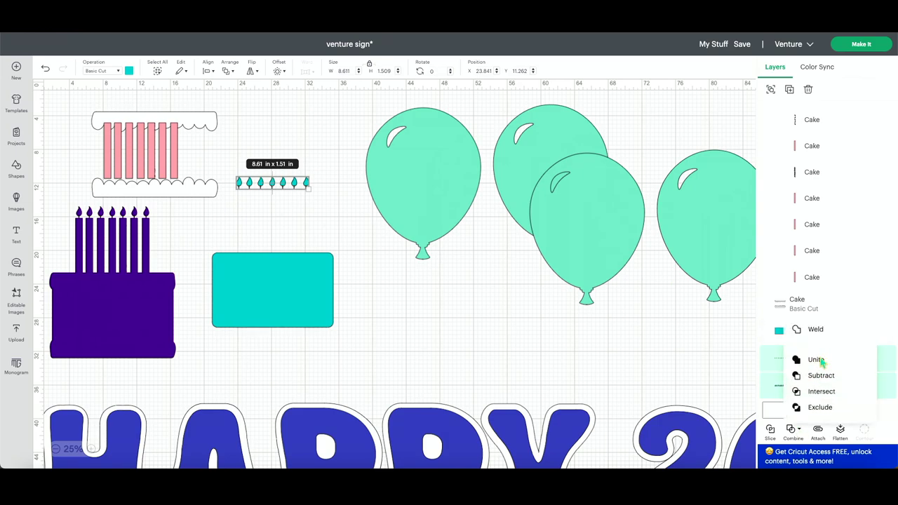
click(816, 360)
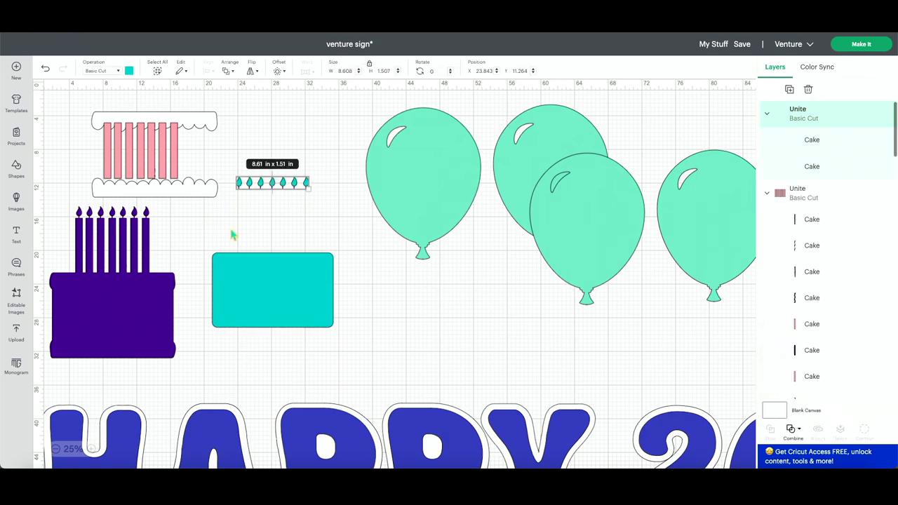
click(129, 71)
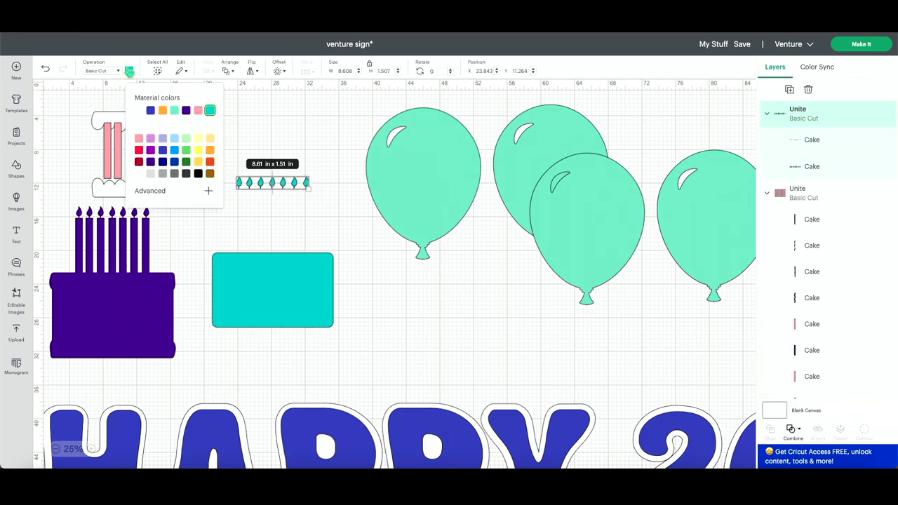
click(201, 165)
click(320, 119)
click(295, 319)
Delete the teal rectangle and stack the white frosting, pink candles and yellow flames on the purple cake
key(Delete)
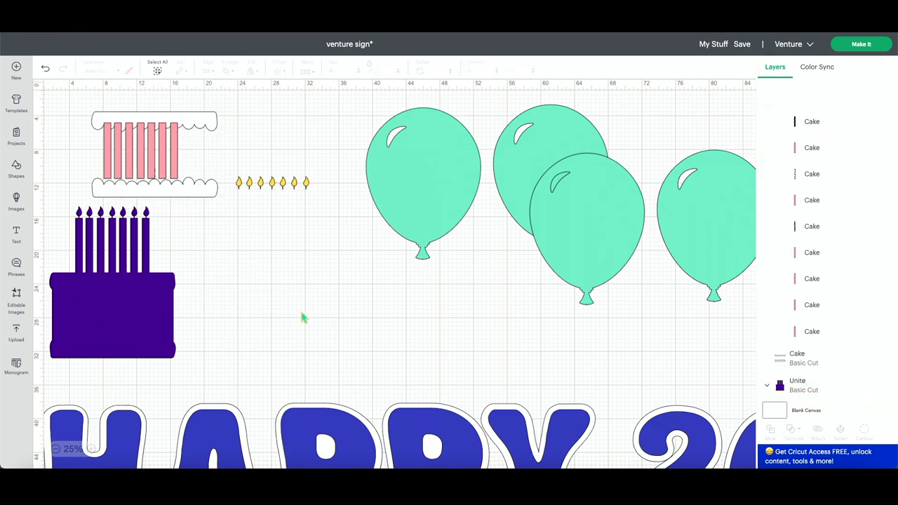
drag(205, 186, 156, 357)
drag(177, 175, 150, 263)
drag(264, 188, 102, 219)
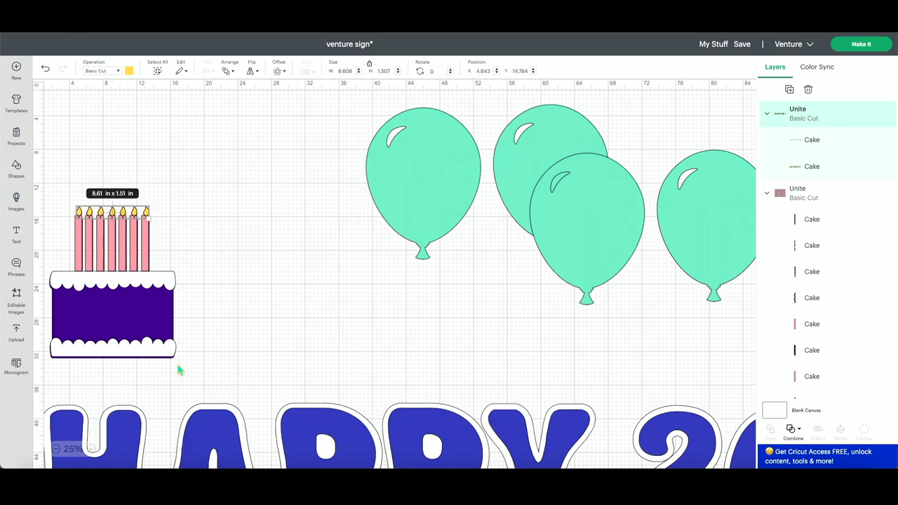
Duplicate the finished purple cake and place the copy to its right
drag(179, 370, 51, 190)
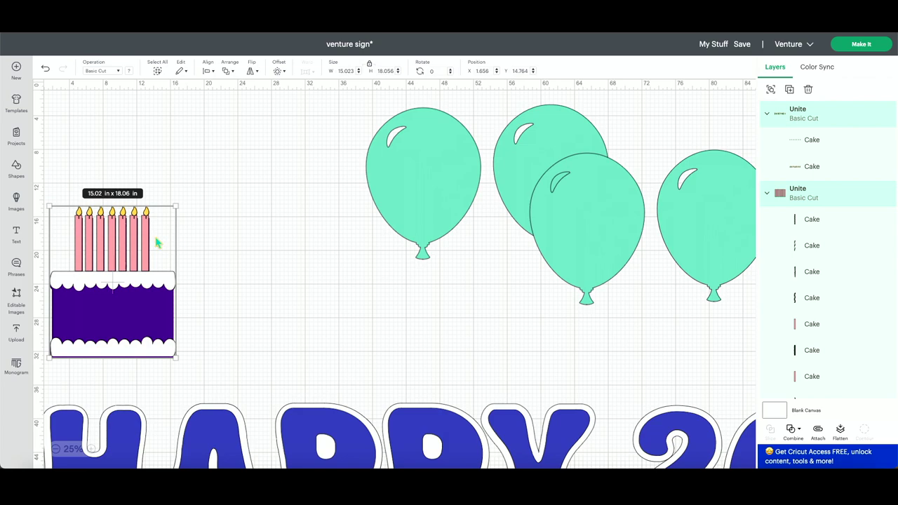
key(ctrl+d)
drag(217, 266, 322, 320)
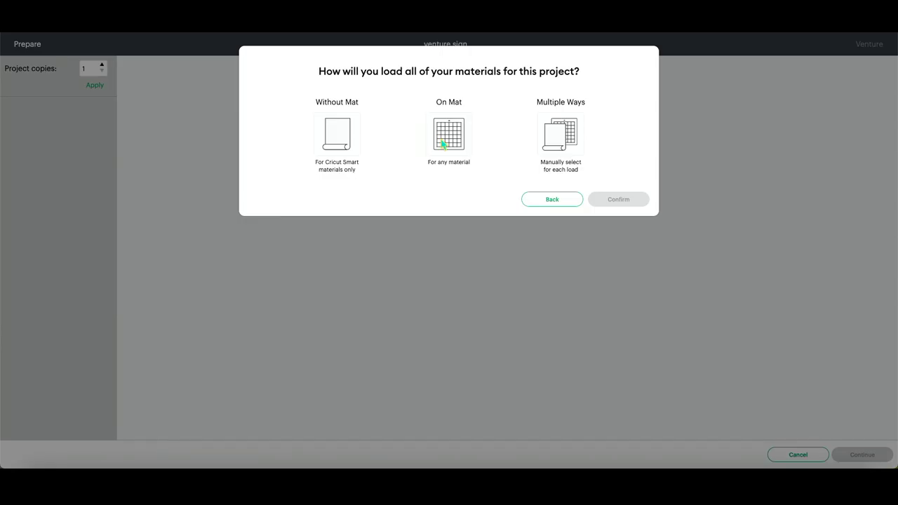
Load materials On Mat with 24 in x 28 in mats and continue to the Venture cutting setup
click(442, 143)
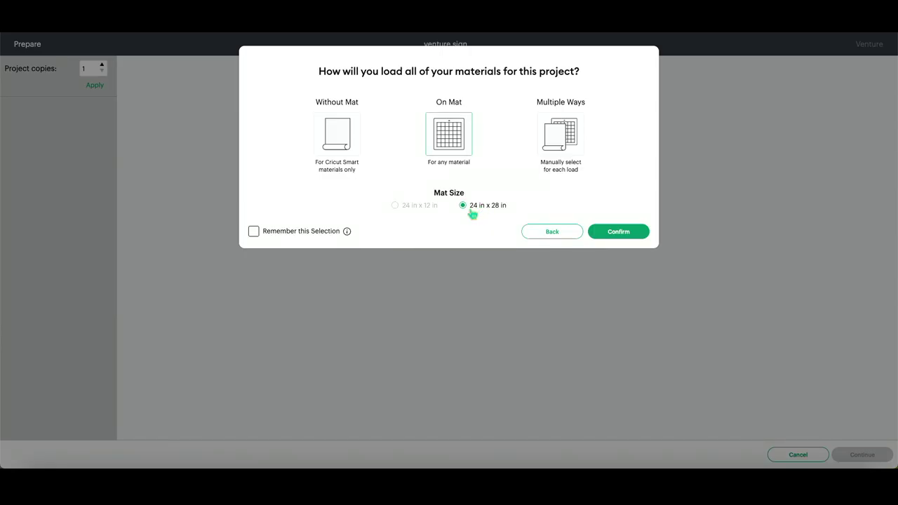
click(612, 234)
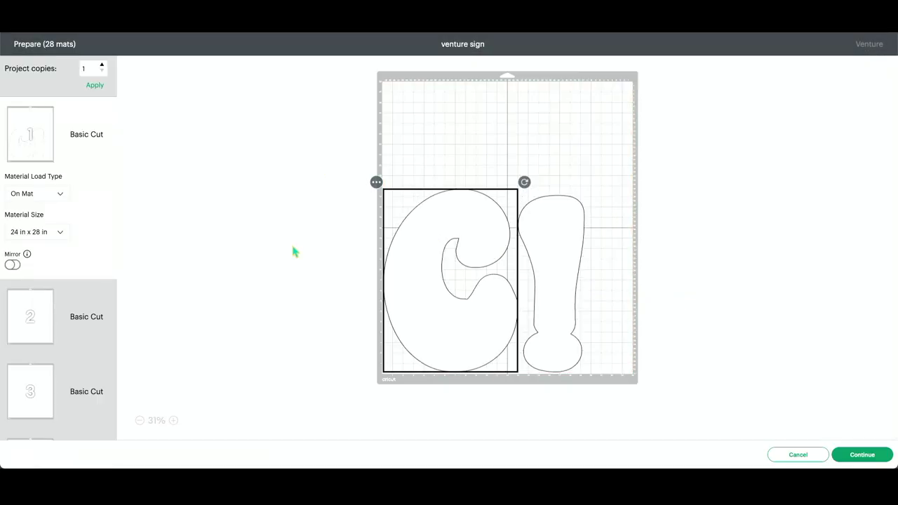
click(862, 455)
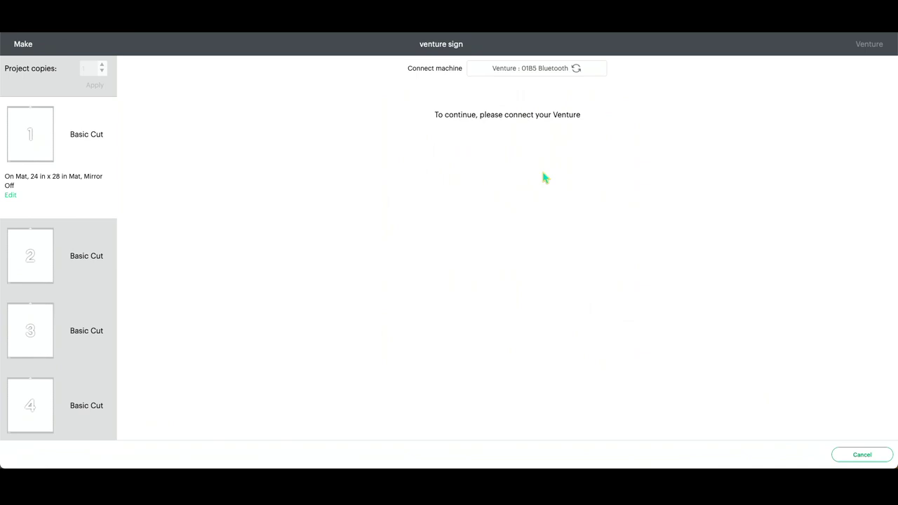